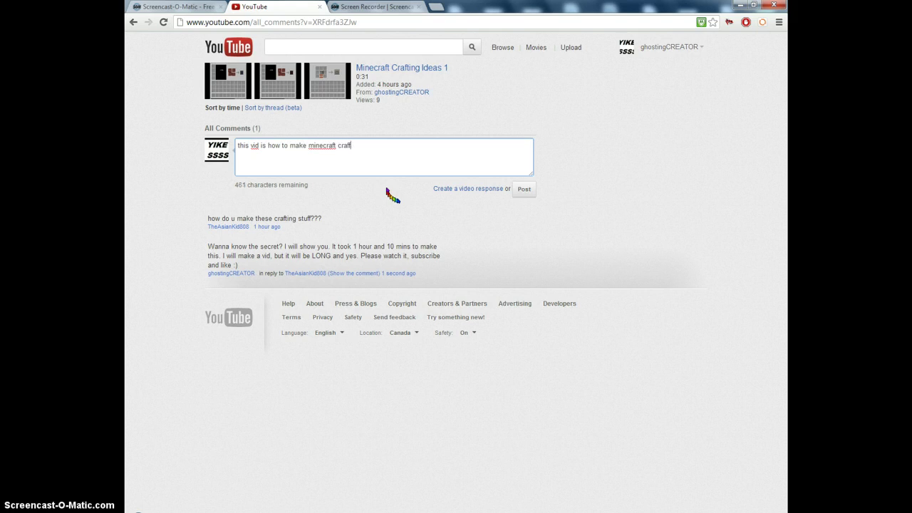
text(ing ideas :) watch, just watch me make part 2)
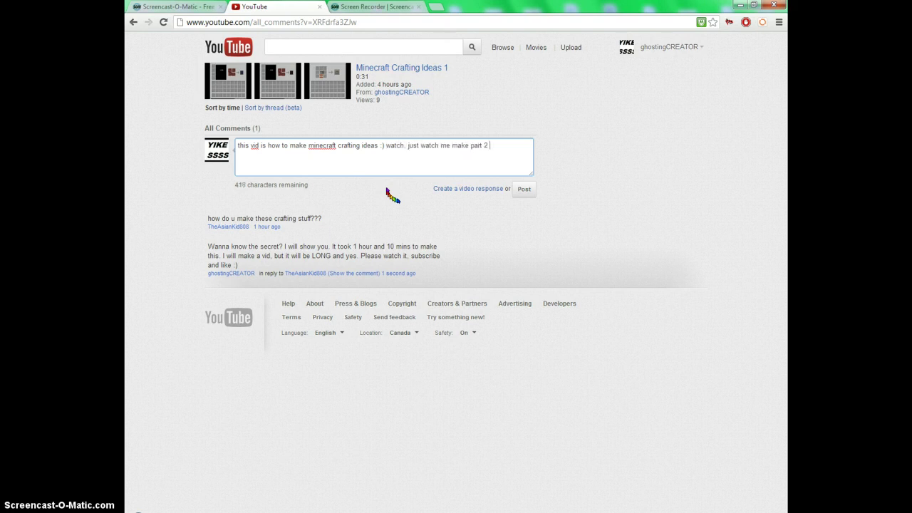
key(BackSpace)
key(BackSpace)
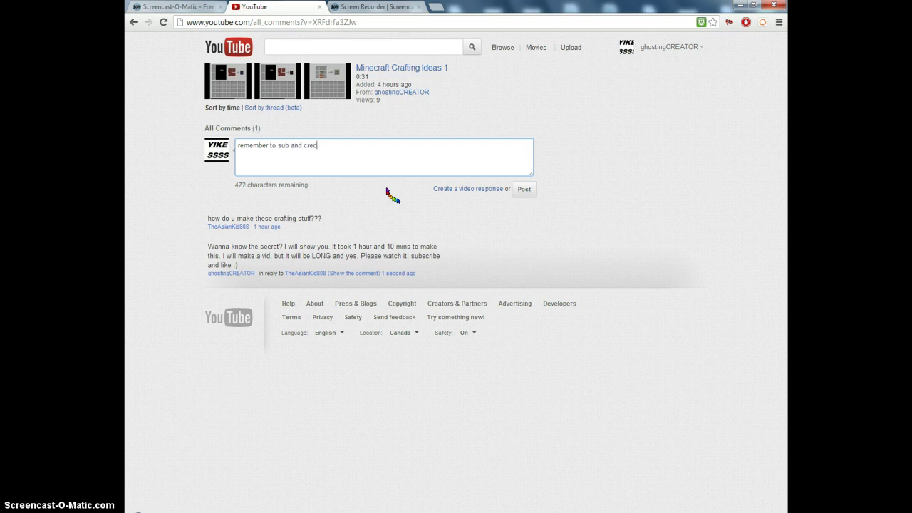
text(it me (Do)
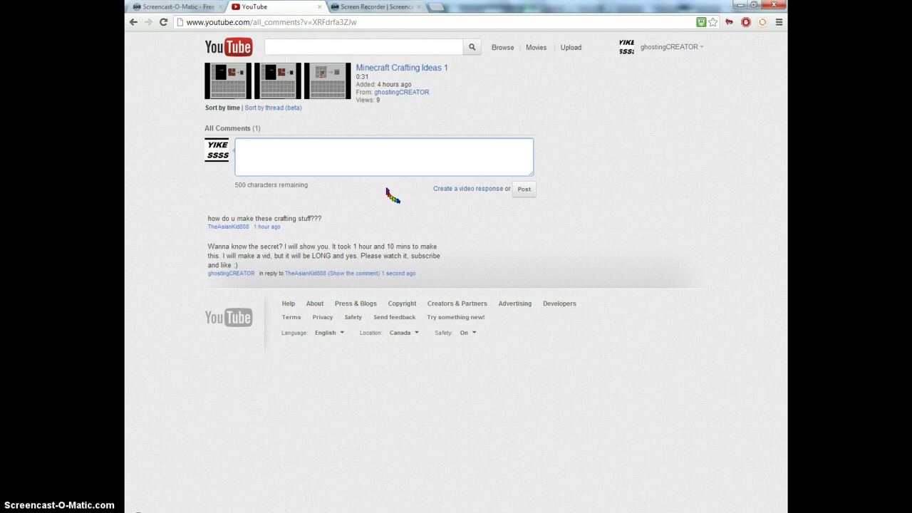
text(this video is made for the asain kid 808)
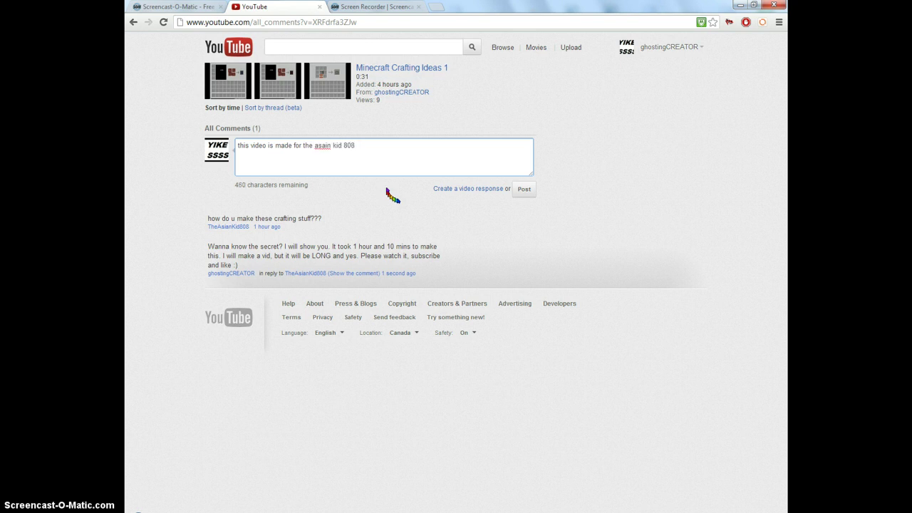
triple_click(350, 147)
key(BackSpace)
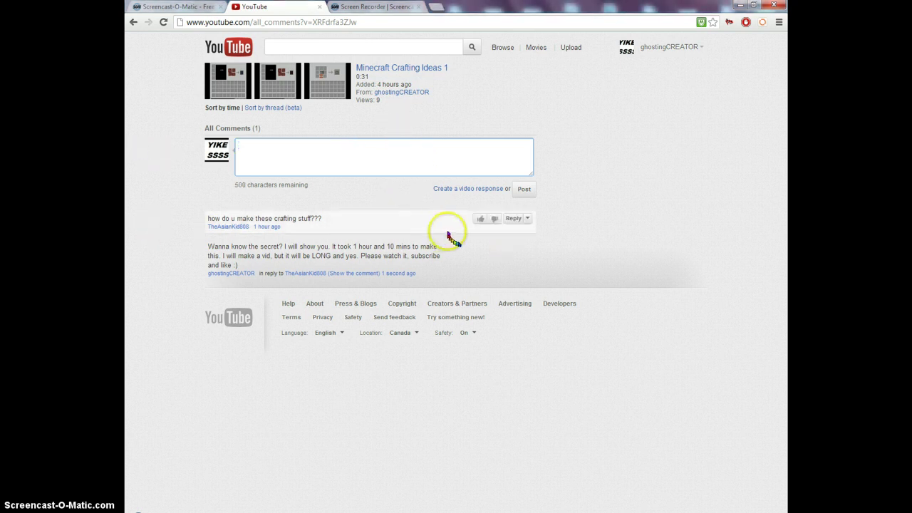
Step: Post the reply "have fun!" to the comment asking how the crafting stuff is made
click(514, 219)
text(have fun)
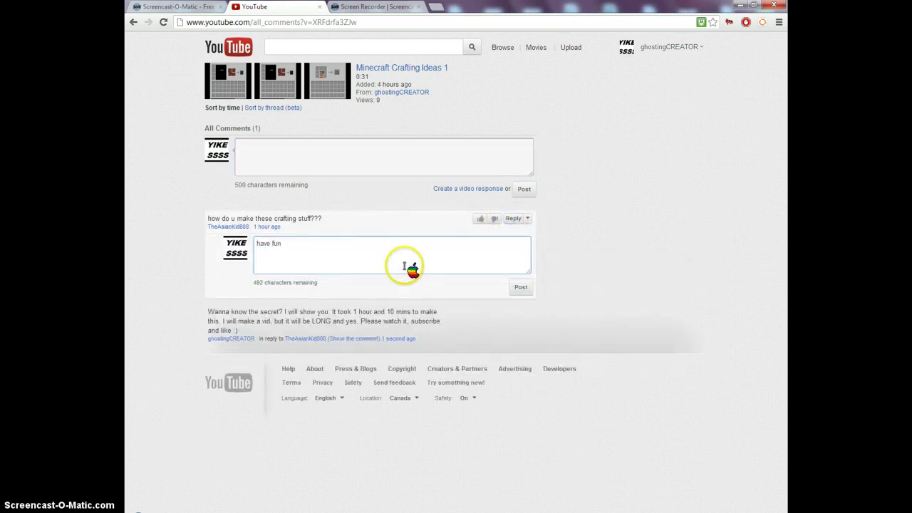
text(!)
click(519, 287)
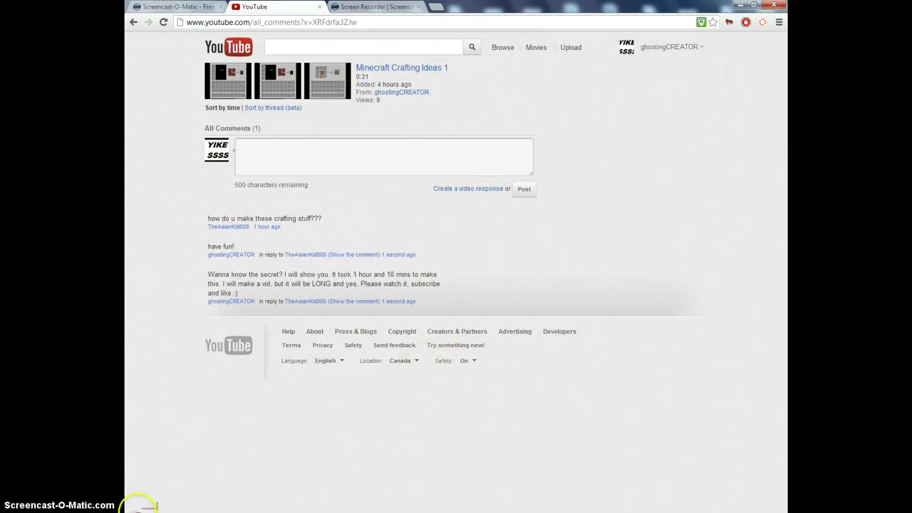
Step: Find and open the %appdata% folder from the system search, and go into .minecraft
click(137, 508)
text(%)
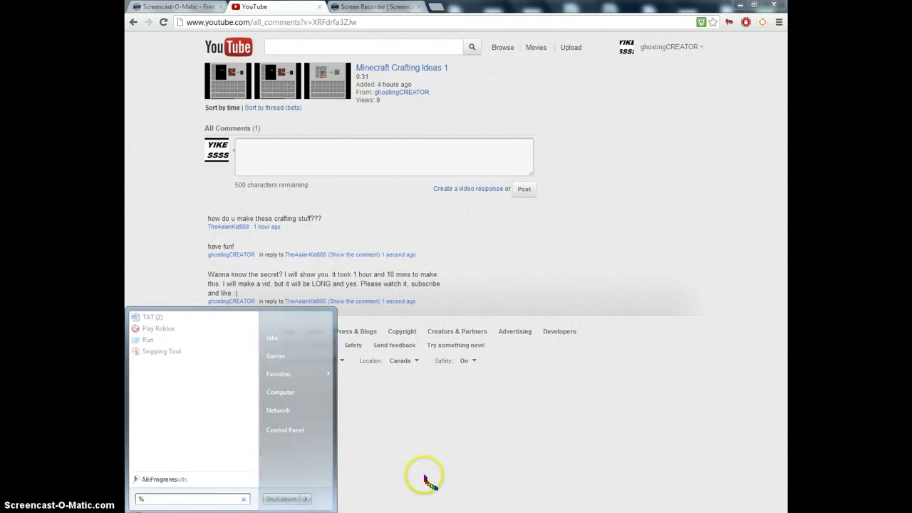
text(appdata%)
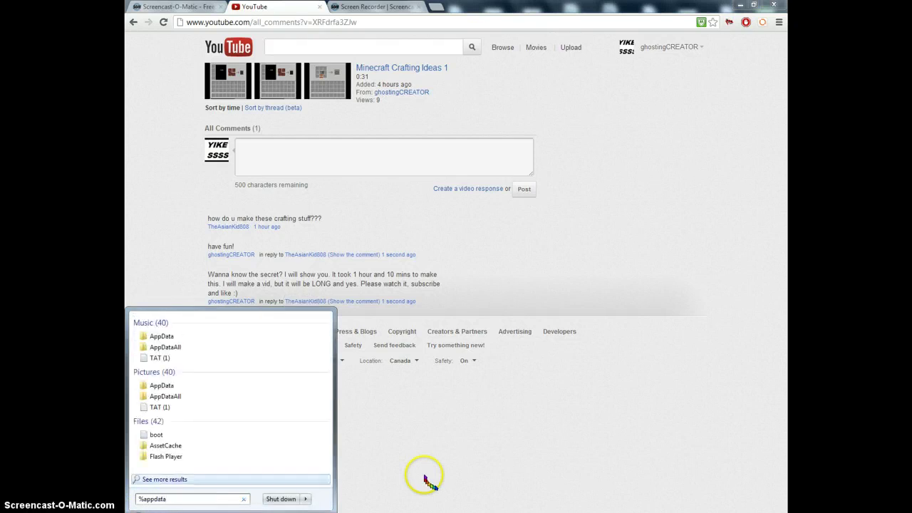
key(Return)
double_click(275, 77)
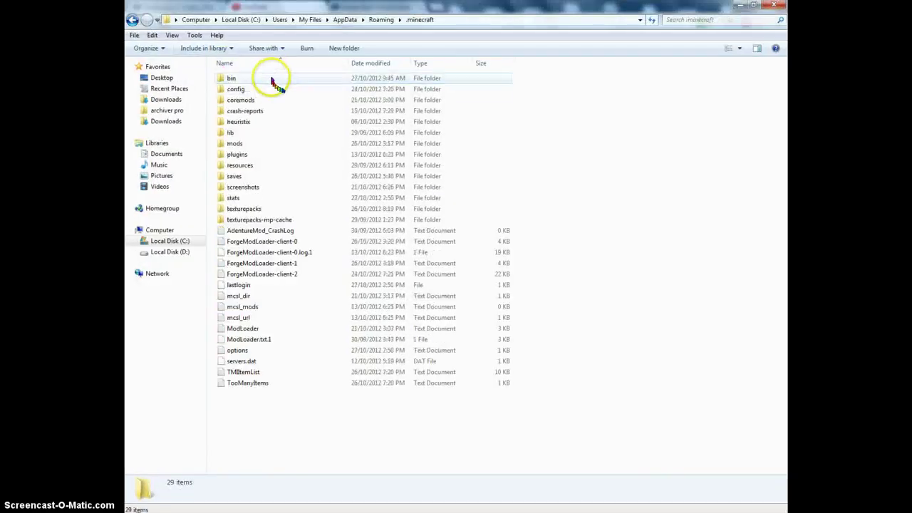
Step: Go back to the Roaming folder and rename the .minecraftsl folder as "what the hell is this"
click(132, 19)
click(274, 90)
right_click(275, 90)
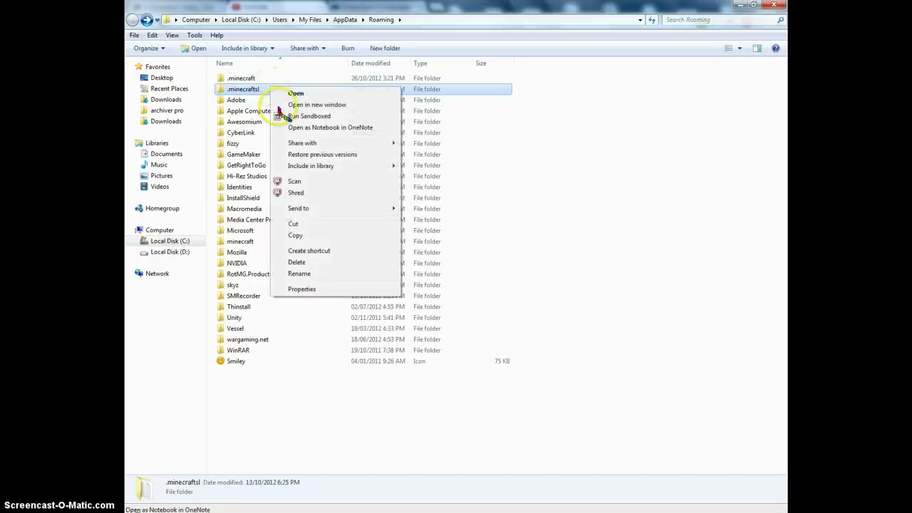
click(314, 273)
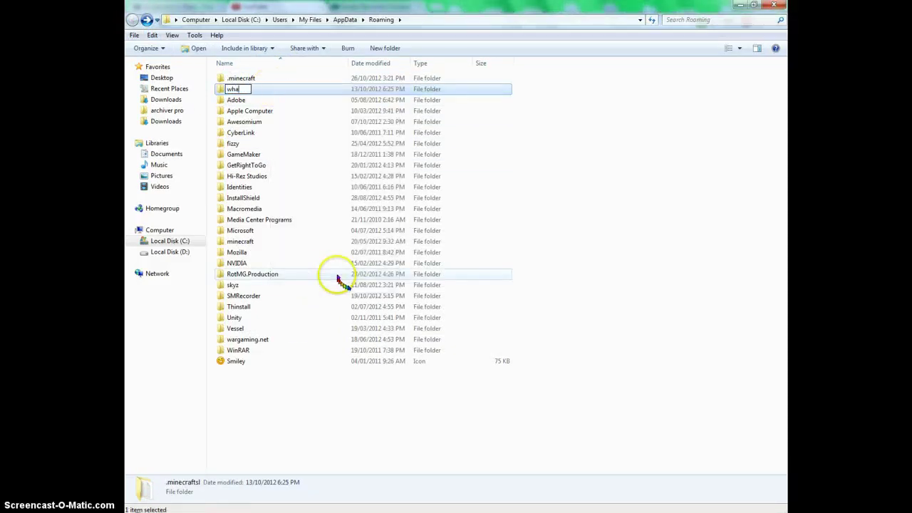
text(what the hell is this)
key(Return)
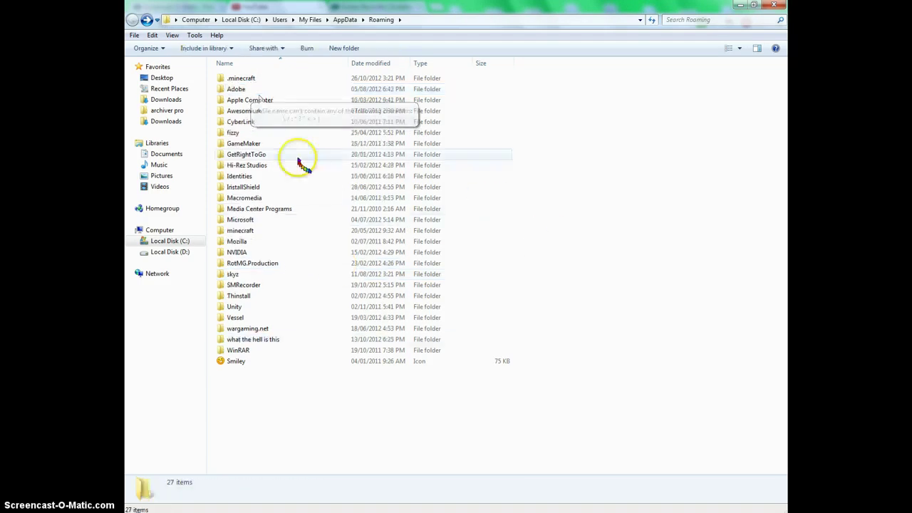
click(275, 346)
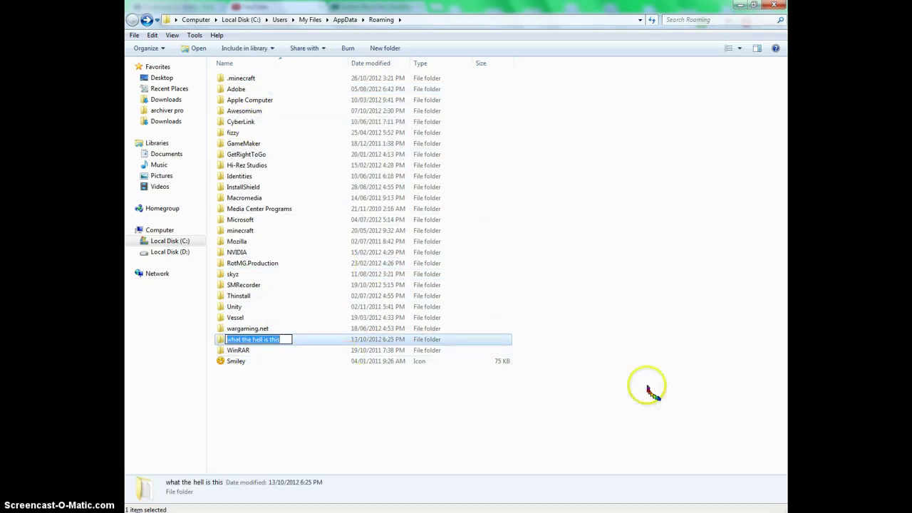
click(649, 435)
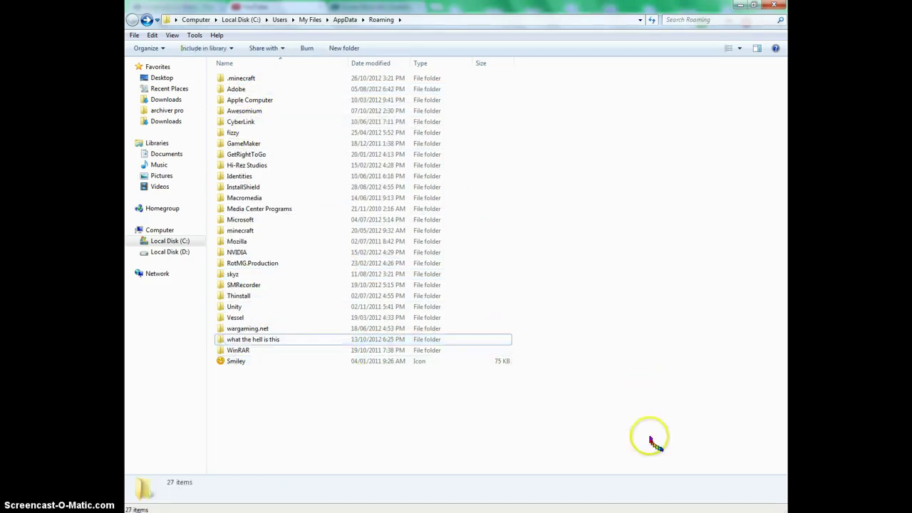
Step: Open the bin folder inside .minecraft
double_click(262, 80)
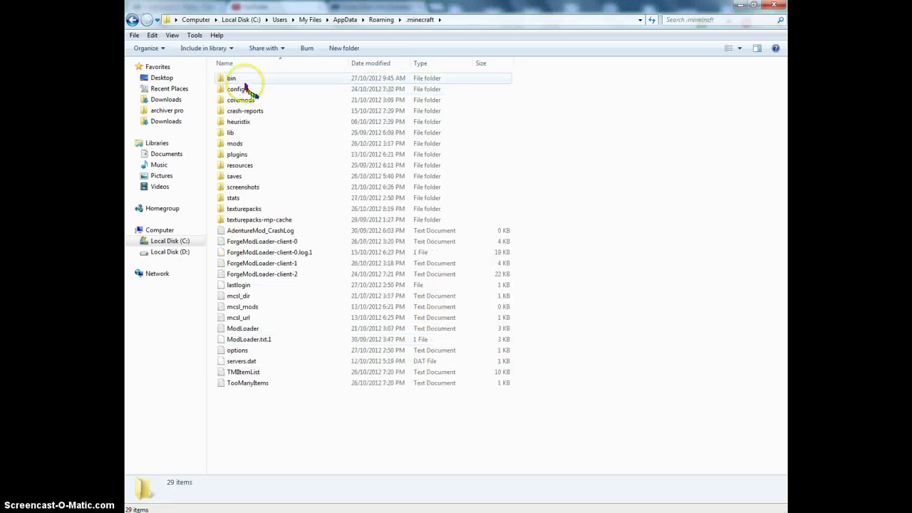
double_click(243, 79)
right_click(262, 158)
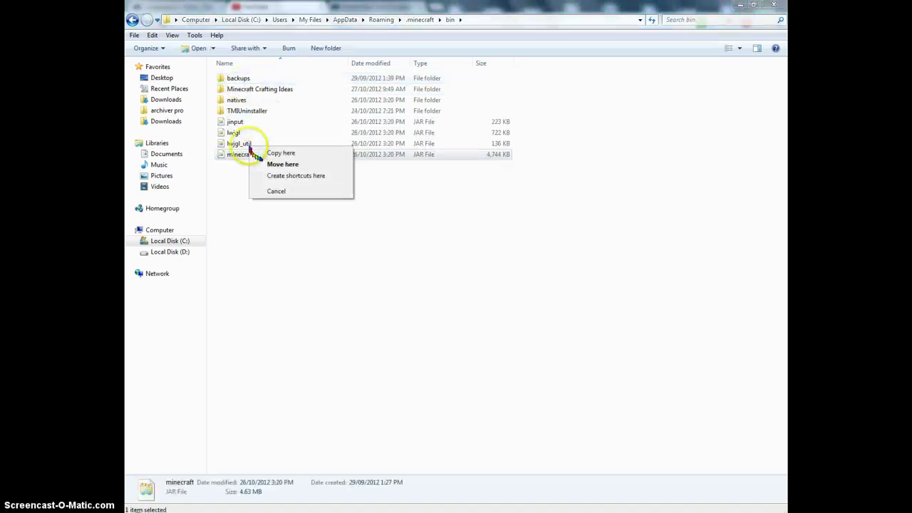
click(234, 178)
Step: Open the Minecraft Crafting Ideas folder inside bin
double_click(260, 89)
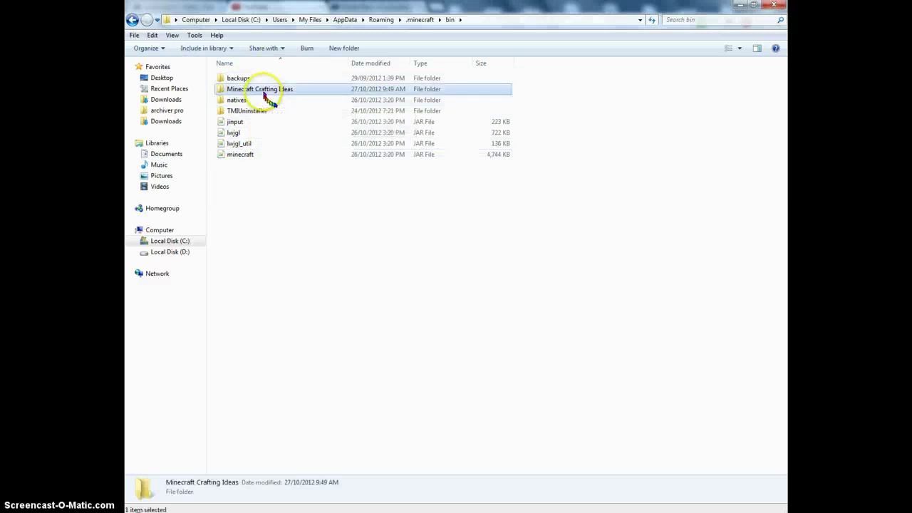
click(133, 21)
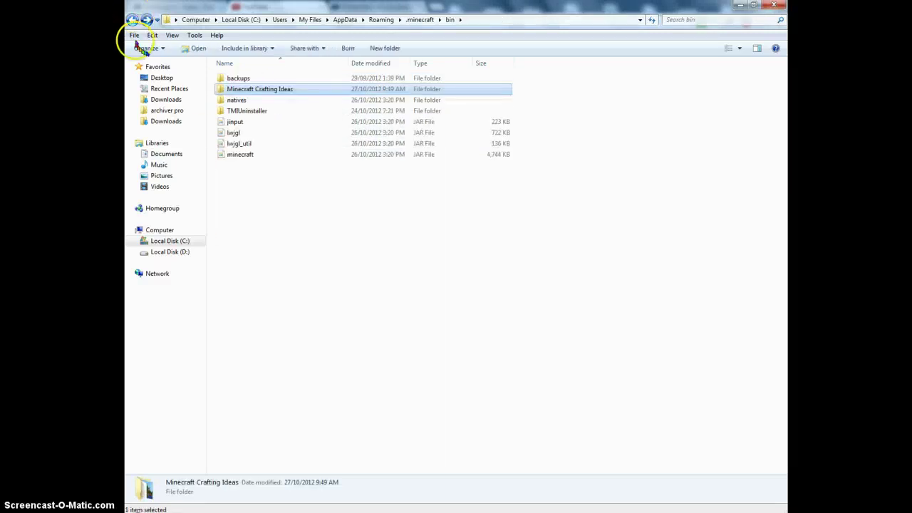
right_click(249, 155)
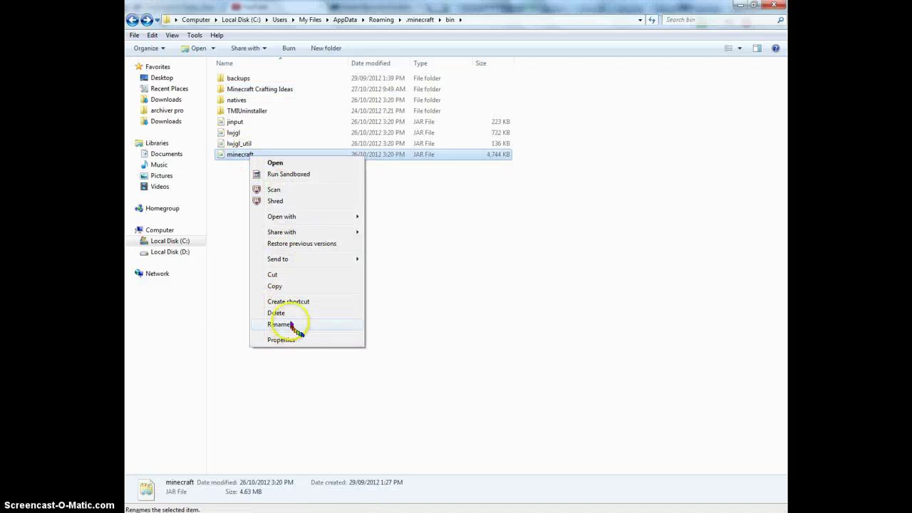
double_click(260, 89)
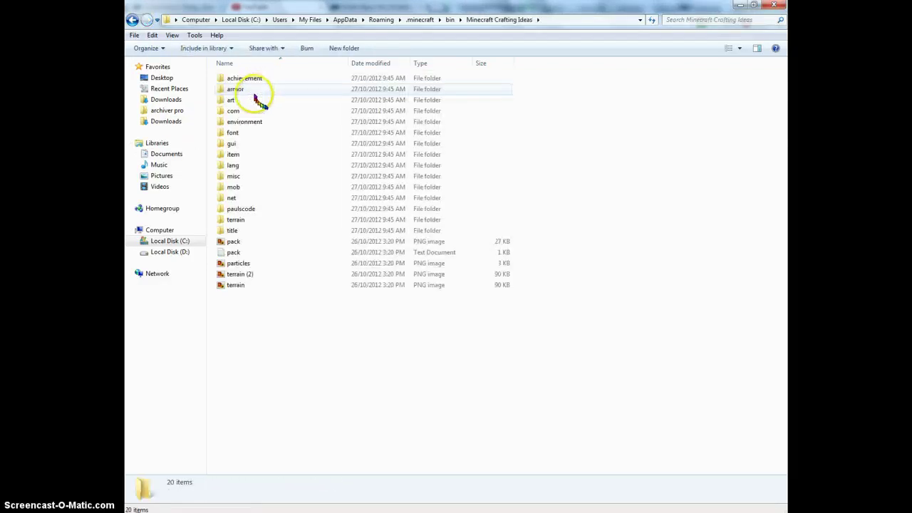
Step: Look through the lang, item, misc, environment, font and gui subfolders and return to the bin folder
double_click(256, 165)
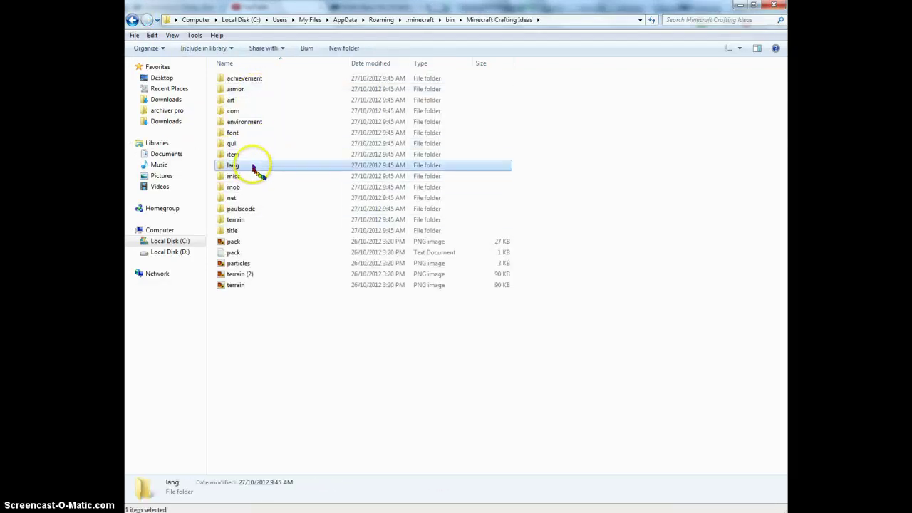
click(134, 21)
double_click(244, 154)
click(133, 21)
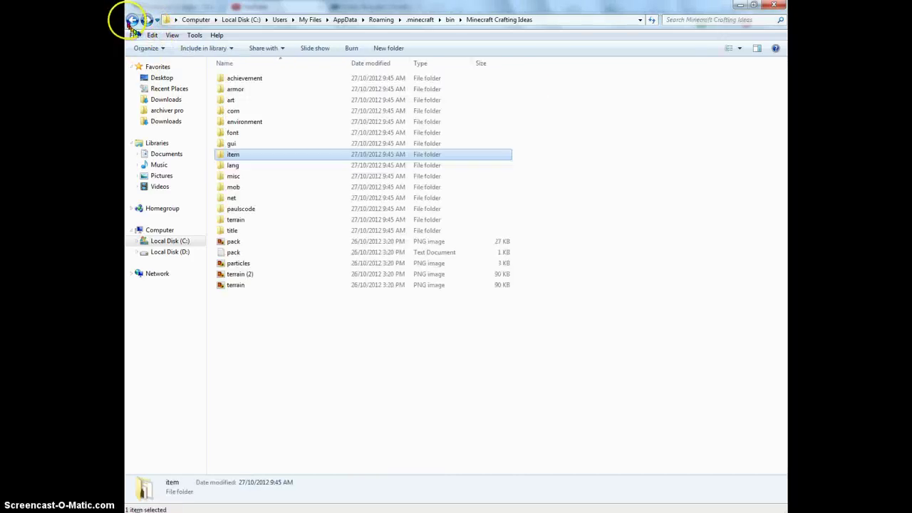
double_click(258, 176)
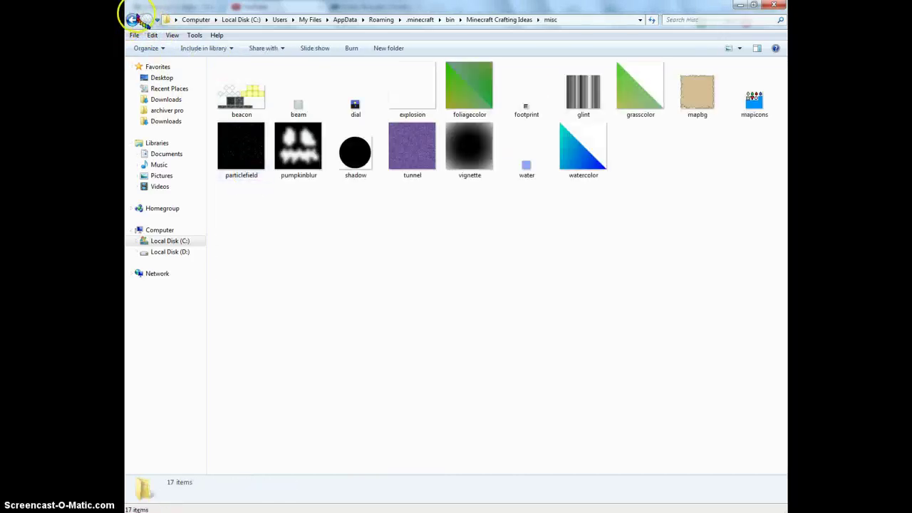
click(133, 20)
double_click(250, 122)
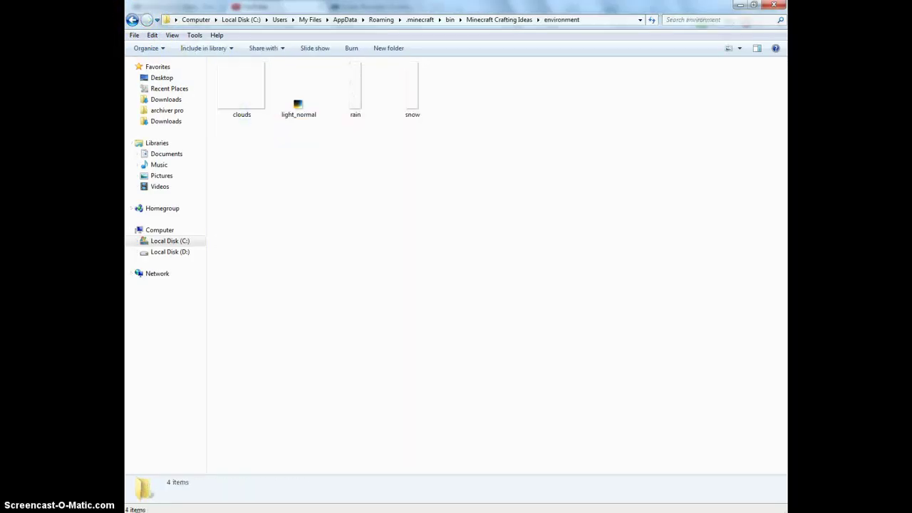
click(133, 20)
double_click(230, 138)
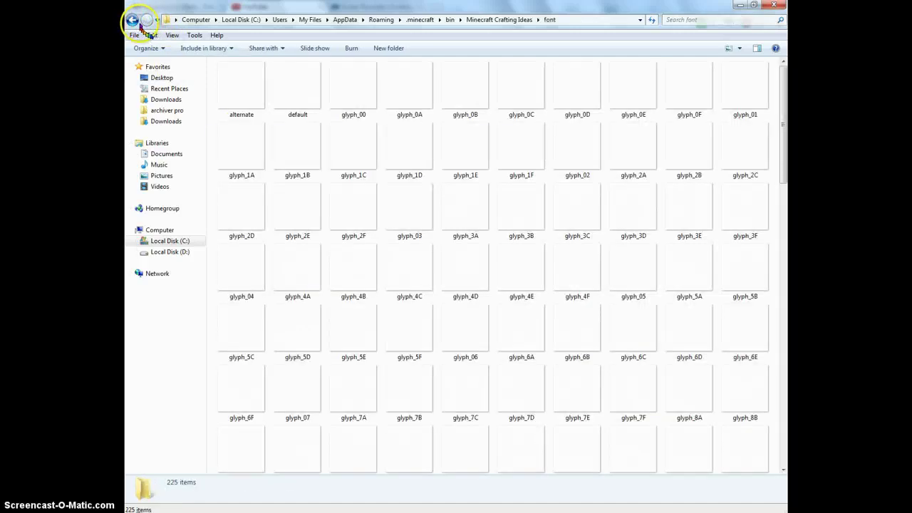
click(135, 21)
double_click(271, 143)
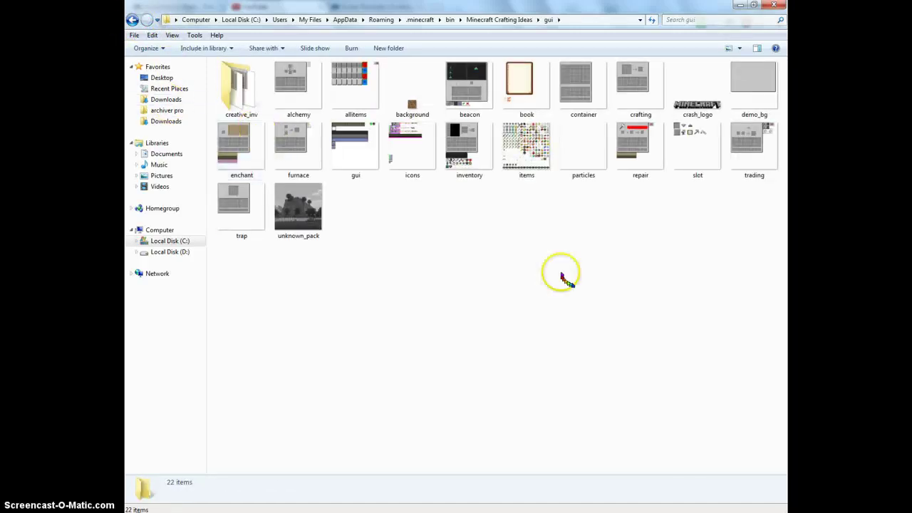
click(132, 20)
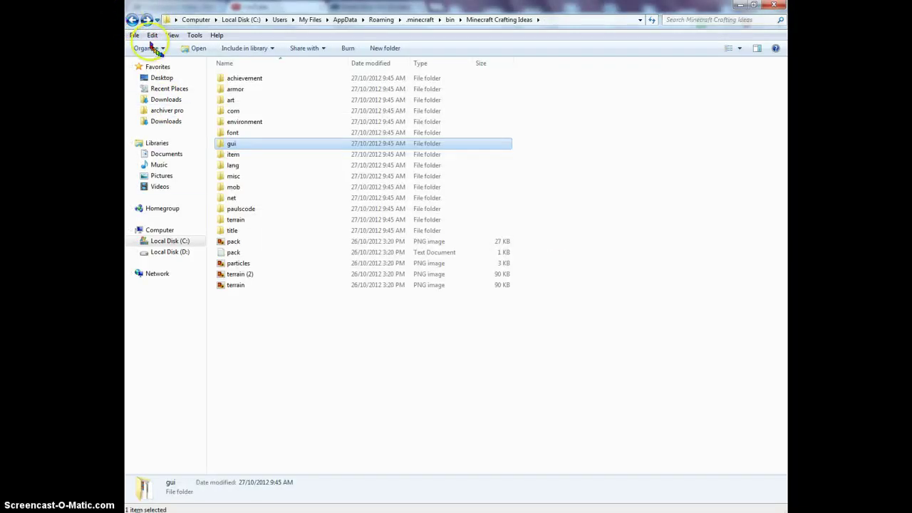
right_click(511, 22)
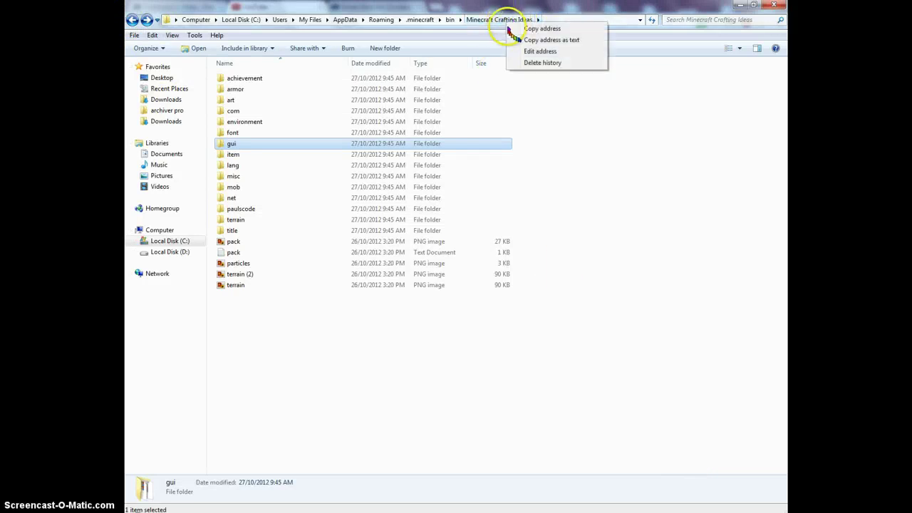
click(449, 20)
right_click(305, 91)
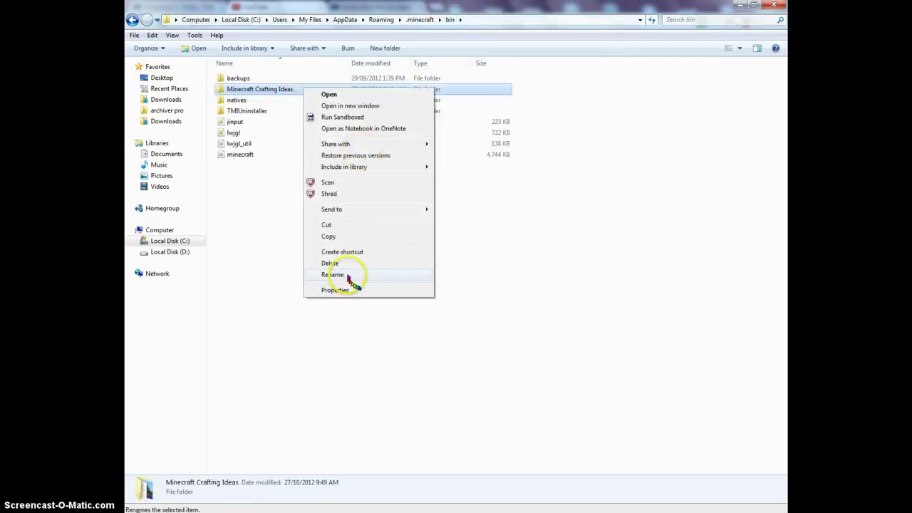
click(332, 274)
click(302, 115)
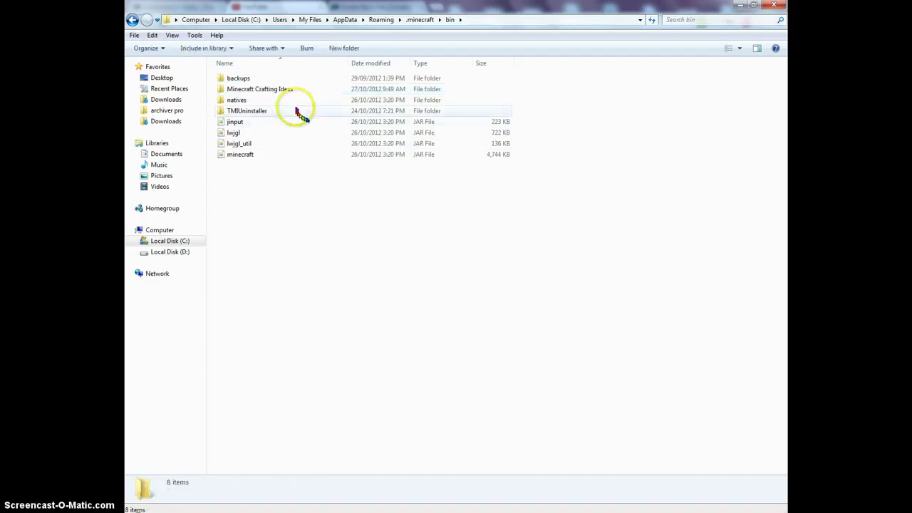
Step: Delete the Minecraft Crafting Ideas folder from bin
right_click(305, 87)
click(264, 88)
right_click(261, 85)
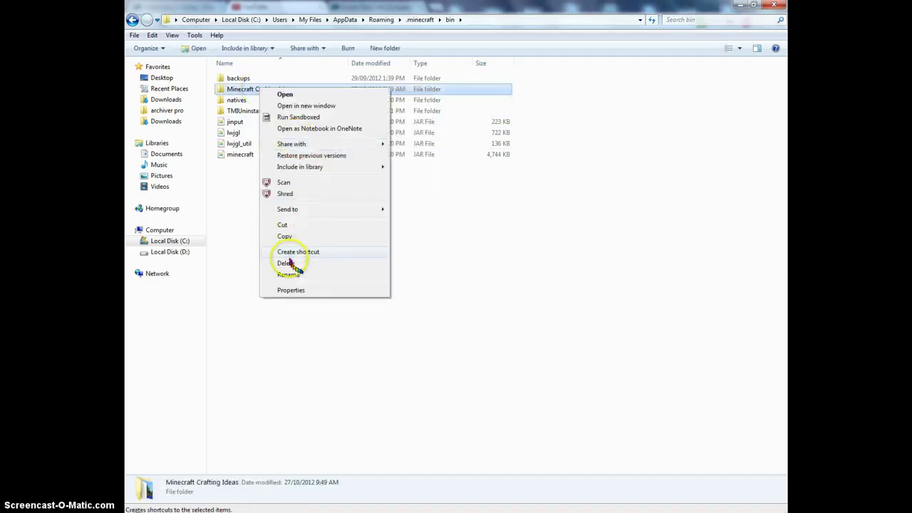
click(287, 263)
click(495, 302)
Step: Create a new folder in bin named "Crafting Idea Folder - all needed"
right_click(363, 272)
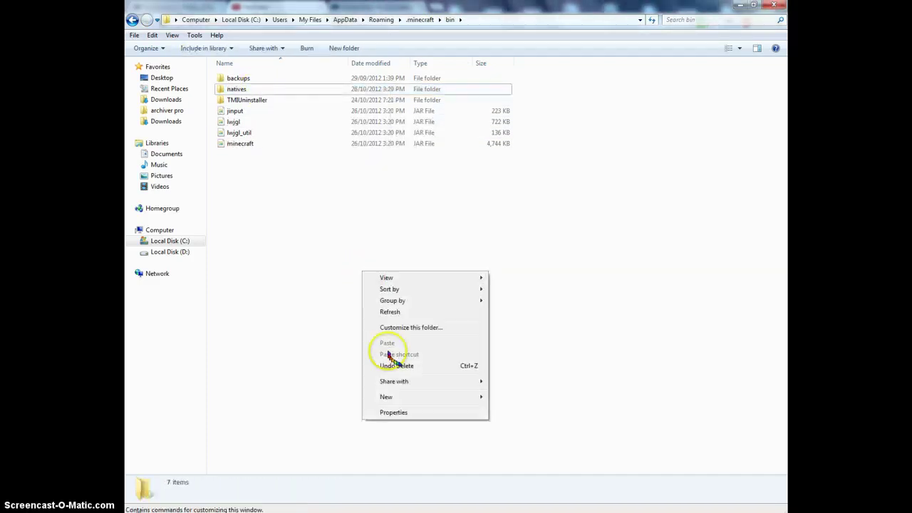
mouse_move(428, 398)
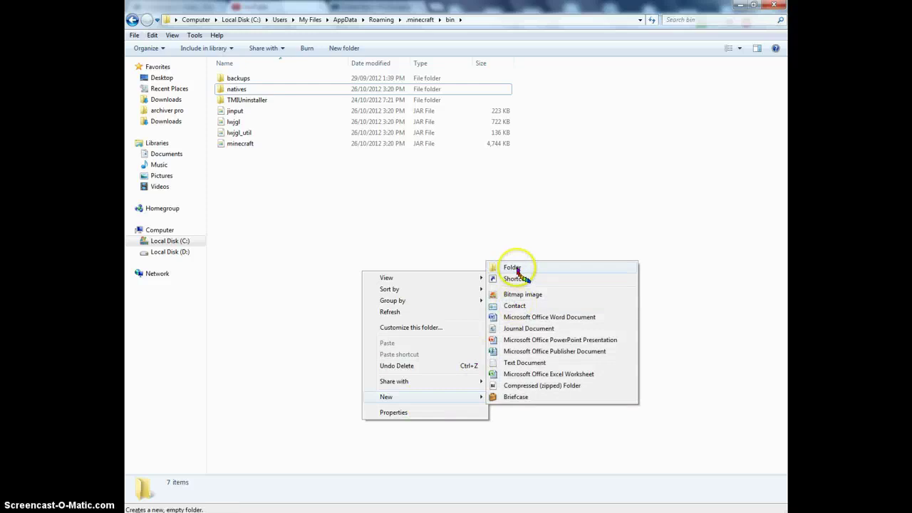
click(514, 268)
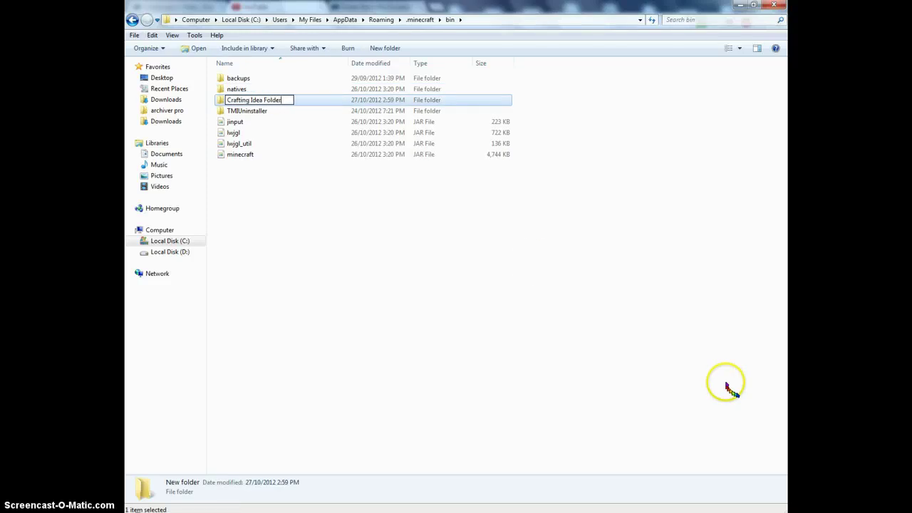
text(Crafting Idea Folder - all needed)
click(617, 347)
Step: Open the minecraft JAR file from bin with 7-Zip File Manager
click(240, 157)
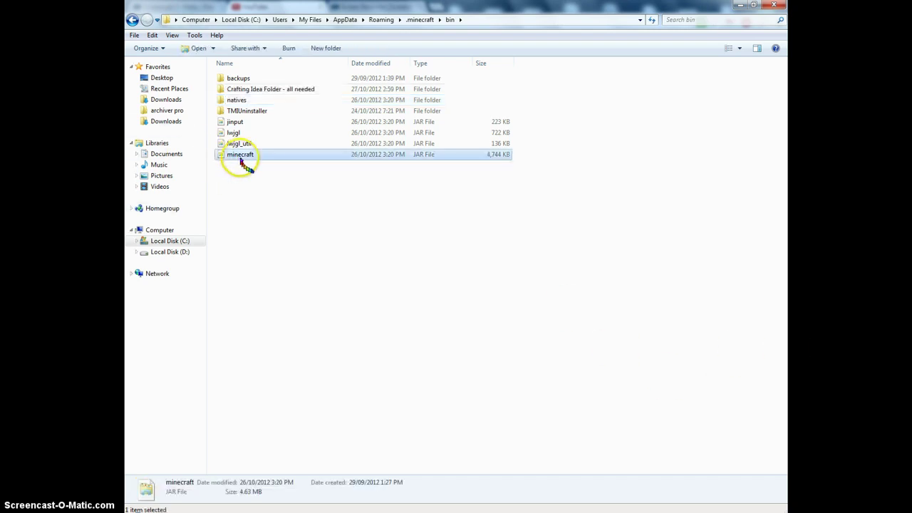
right_click(241, 160)
mouse_move(302, 216)
click(397, 219)
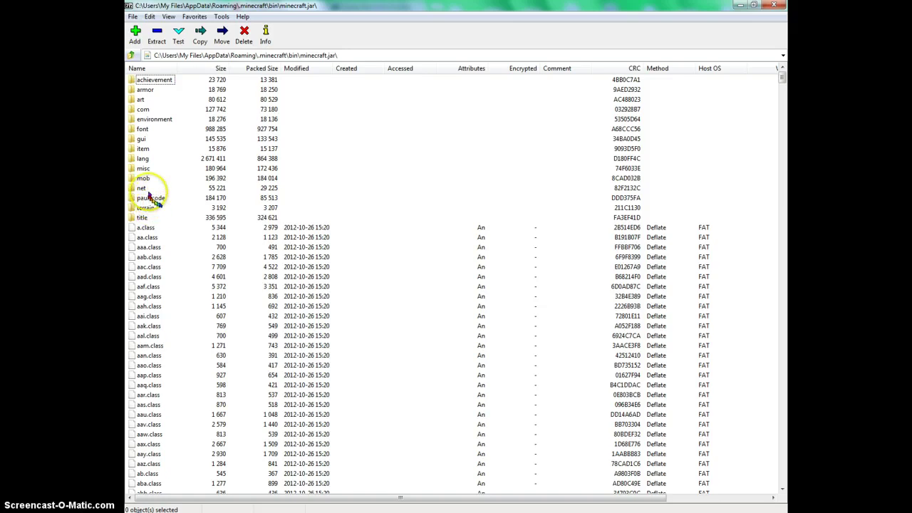
Step: Look inside the lang, item and gui folders of minecraft.jar and return to the archive's root
double_click(145, 160)
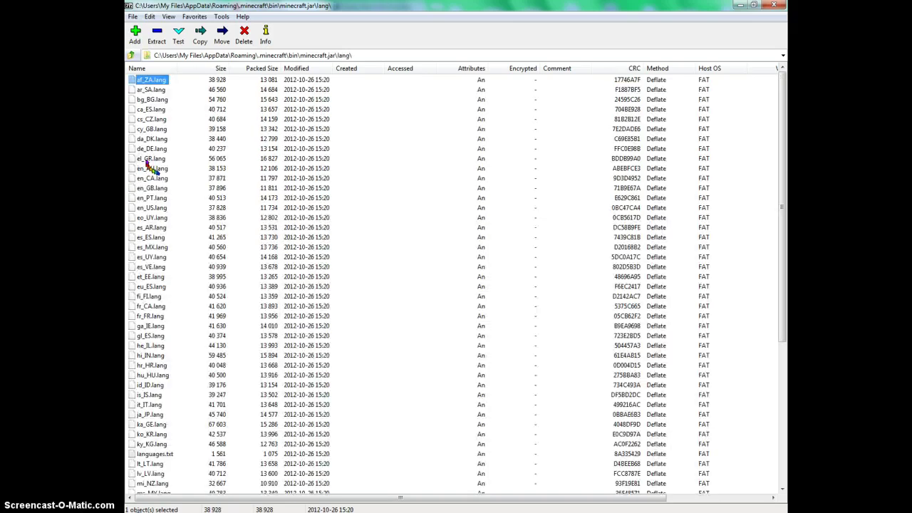
click(131, 55)
double_click(144, 159)
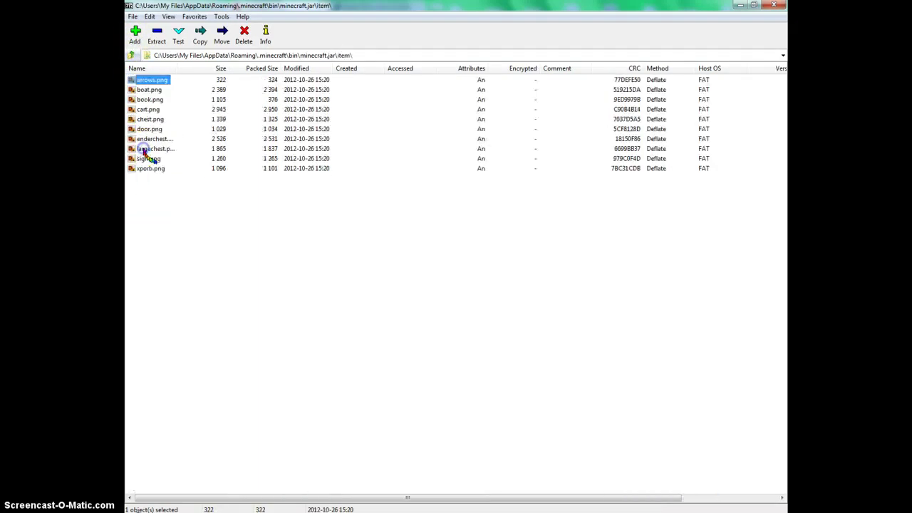
click(131, 55)
click(143, 148)
double_click(141, 139)
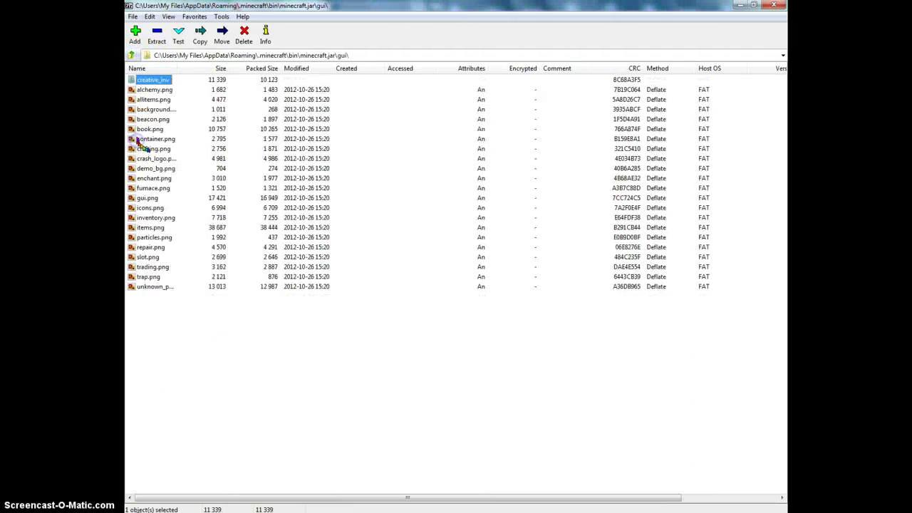
click(131, 56)
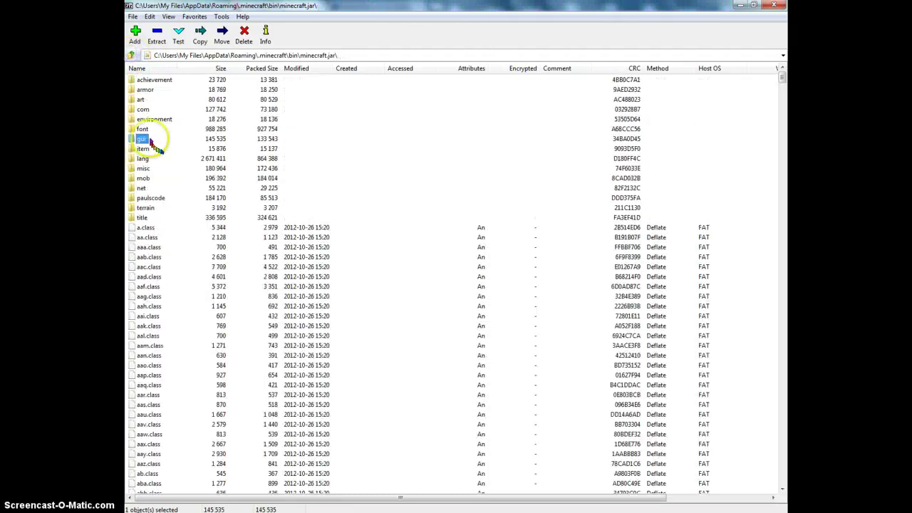
Step: Copy the gui folder out of minecraft.jar into the "Crafting Idea Folder - all needed" folder in bin
drag(151, 141, 180, 170)
key(alt+Tab)
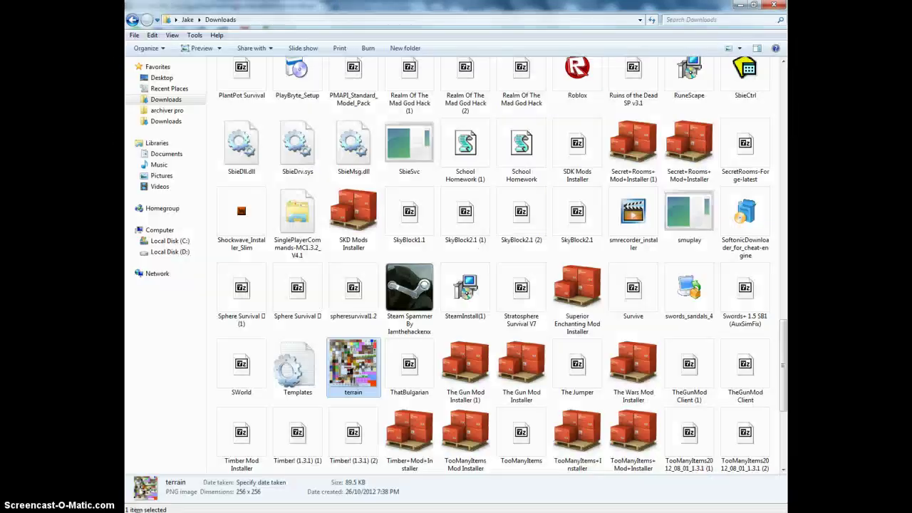
key(alt+Tab)
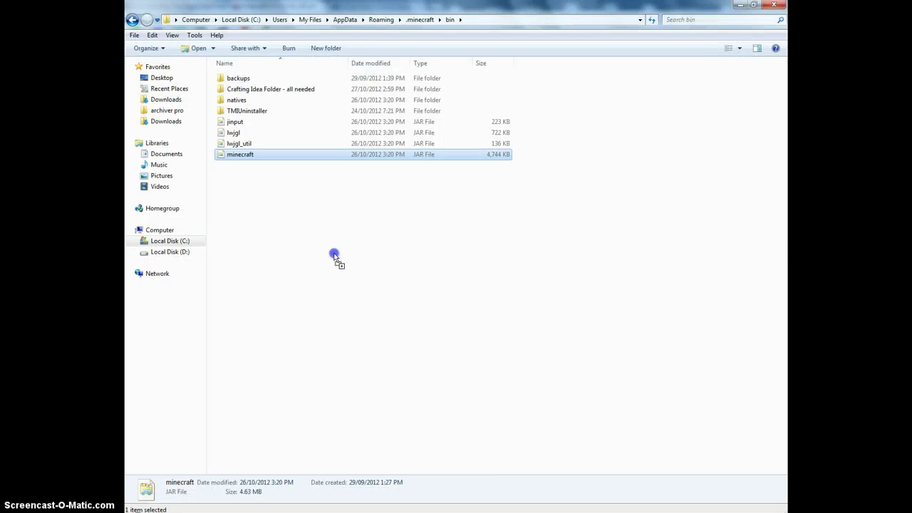
drag(305, 98, 303, 92)
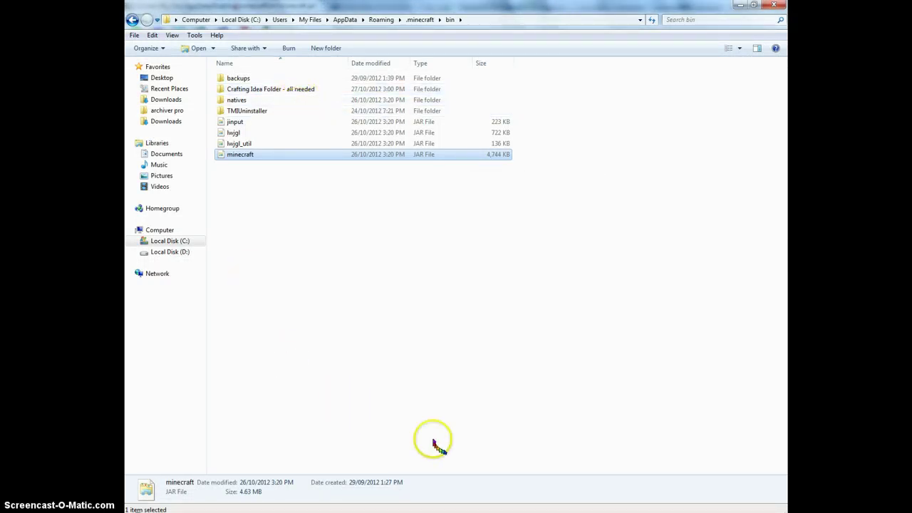
right_click(375, 507)
key(Escape)
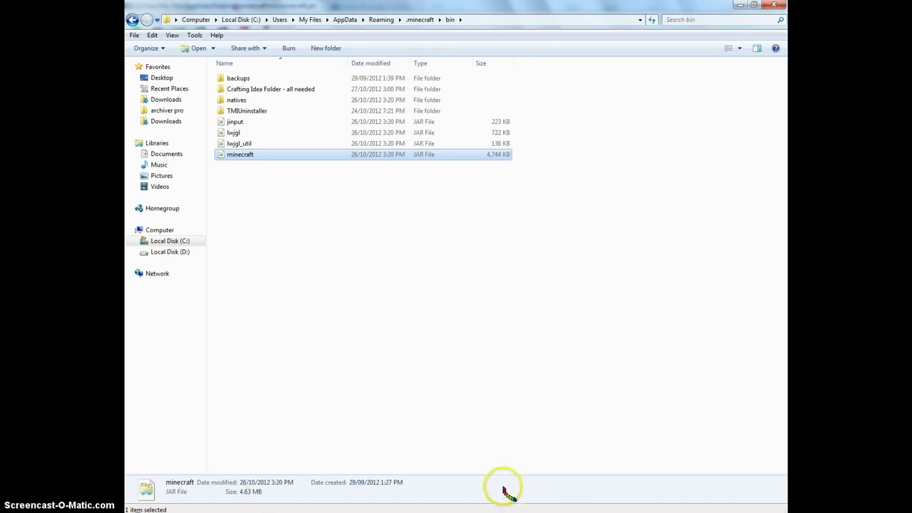
right_click(274, 154)
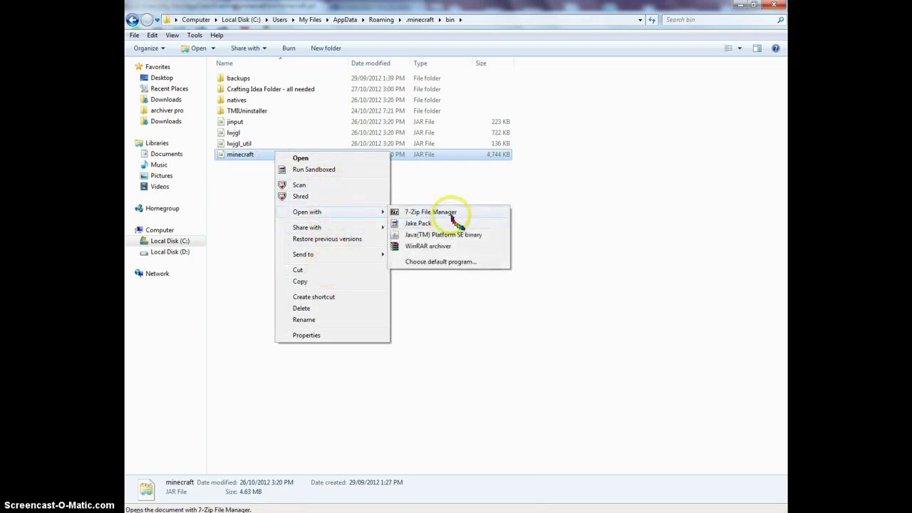
click(724, 450)
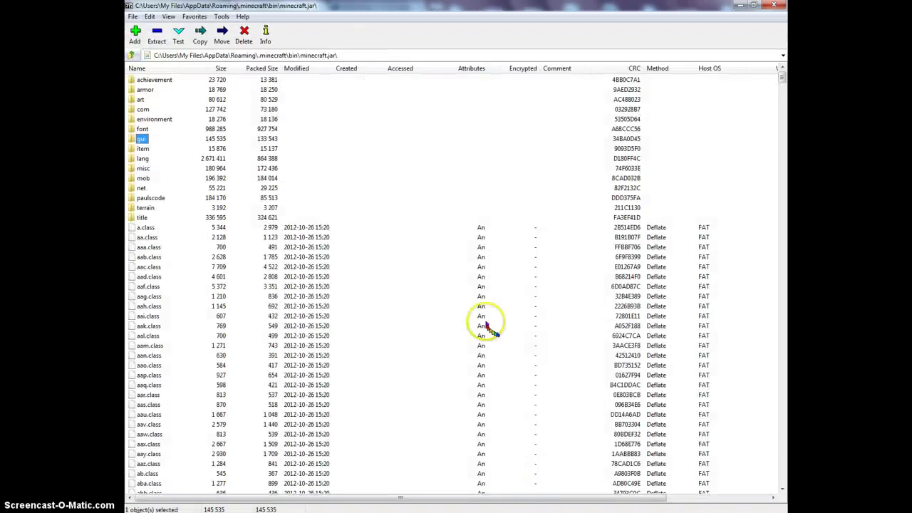
Step: Find terrain.png in minecraft.jar and copy it into the "Crafting Idea Folder - all needed" folder
scroll(492, 328, down, 20)
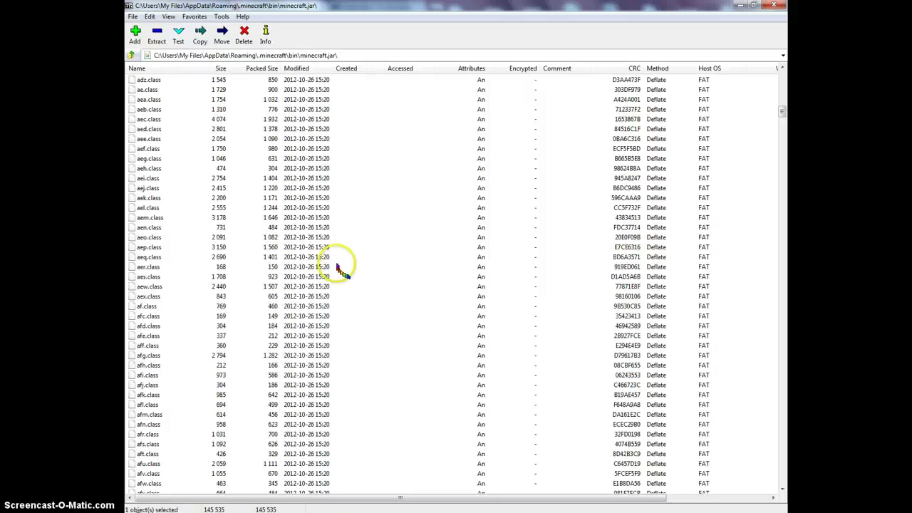
scroll(341, 270, down, 20)
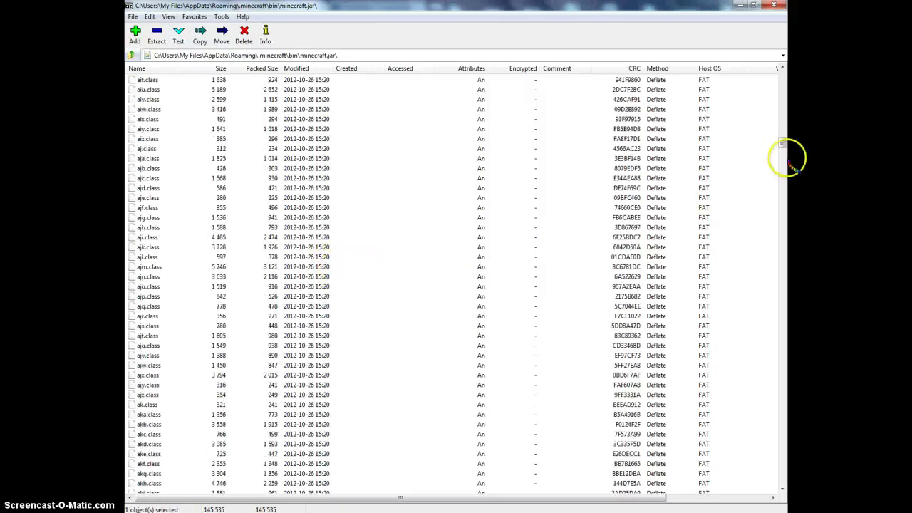
drag(790, 164, 783, 400)
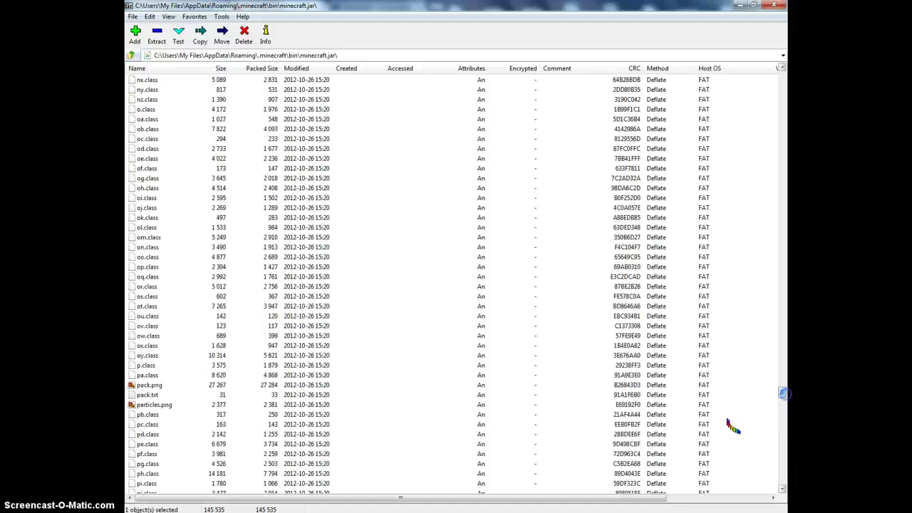
scroll(599, 335, down, 20)
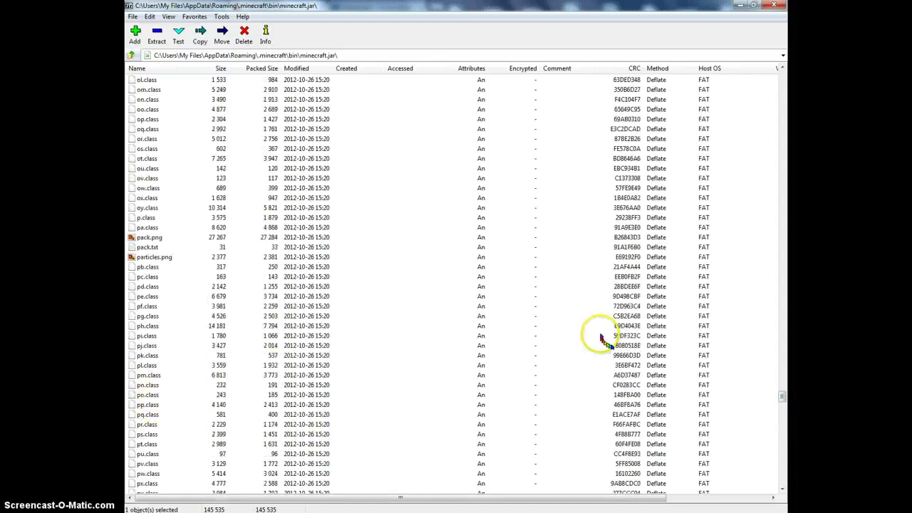
scroll(365, 407, down, 8)
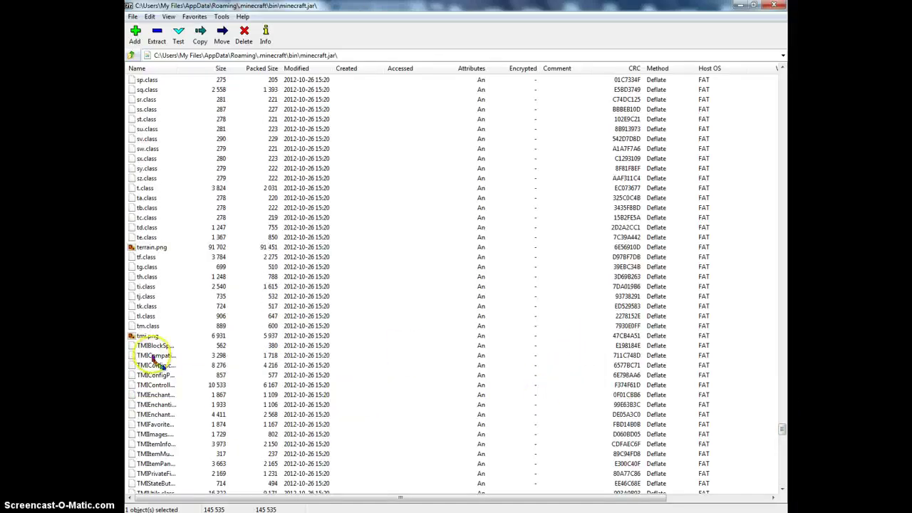
double_click(150, 246)
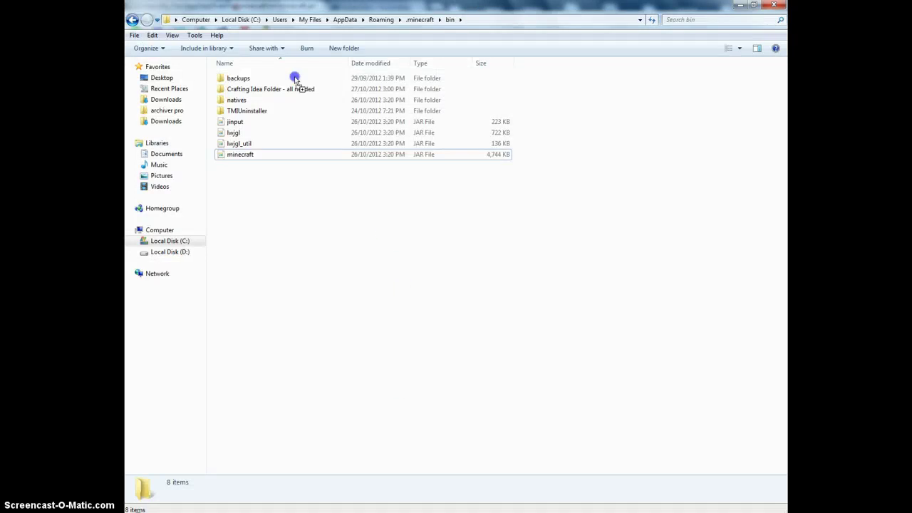
drag(295, 78, 294, 93)
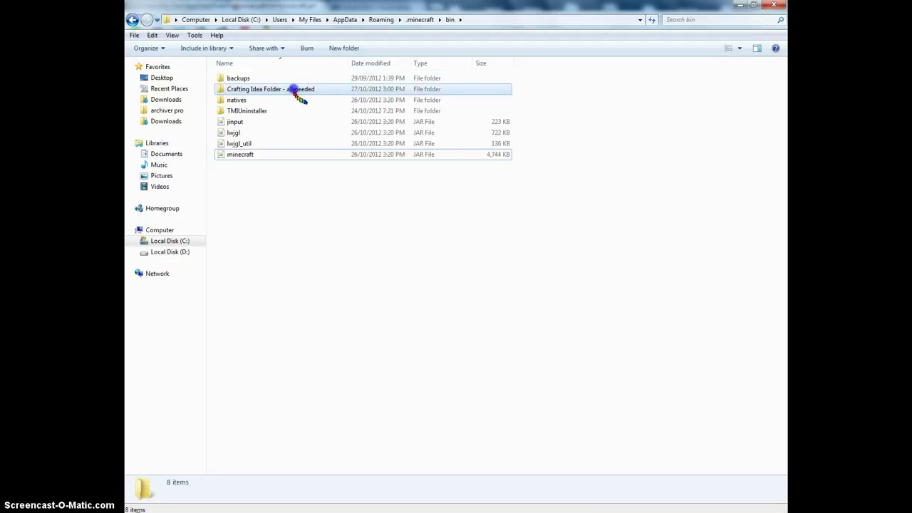
Step: Open the crafting image from the gui subfolder of "Crafting Idea Folder - all needed" for editing in Paint.NET
double_click(295, 95)
drag(322, 211, 725, 387)
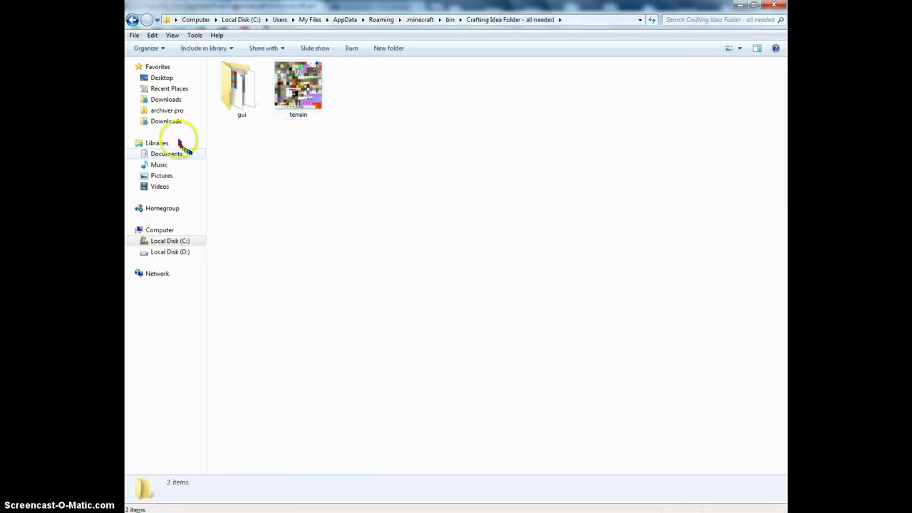
double_click(242, 85)
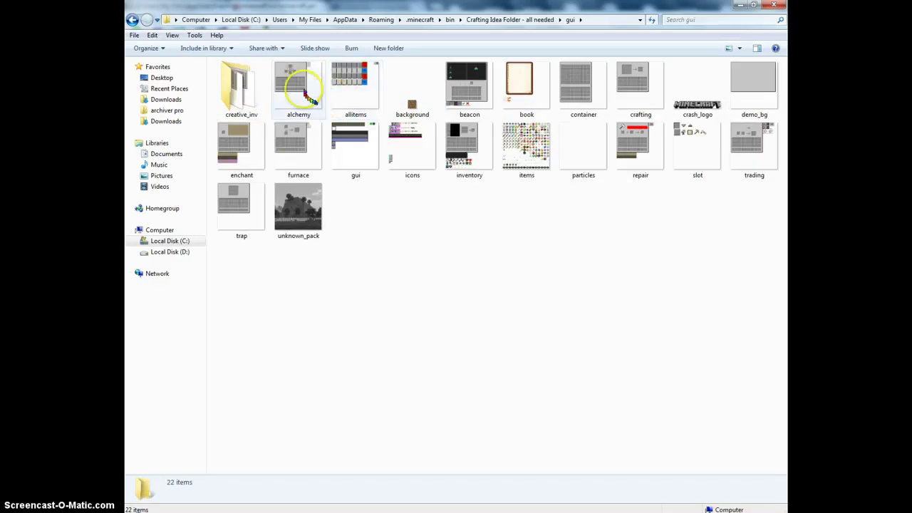
right_click(646, 91)
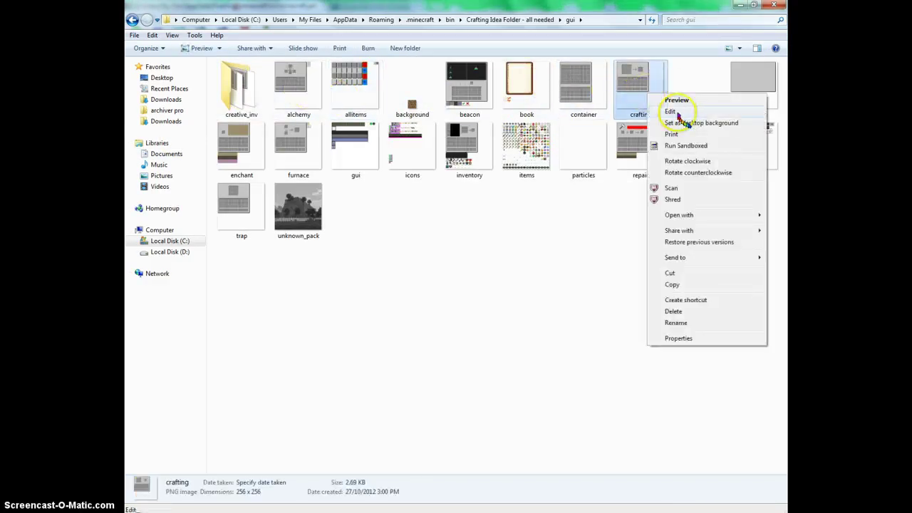
click(631, 162)
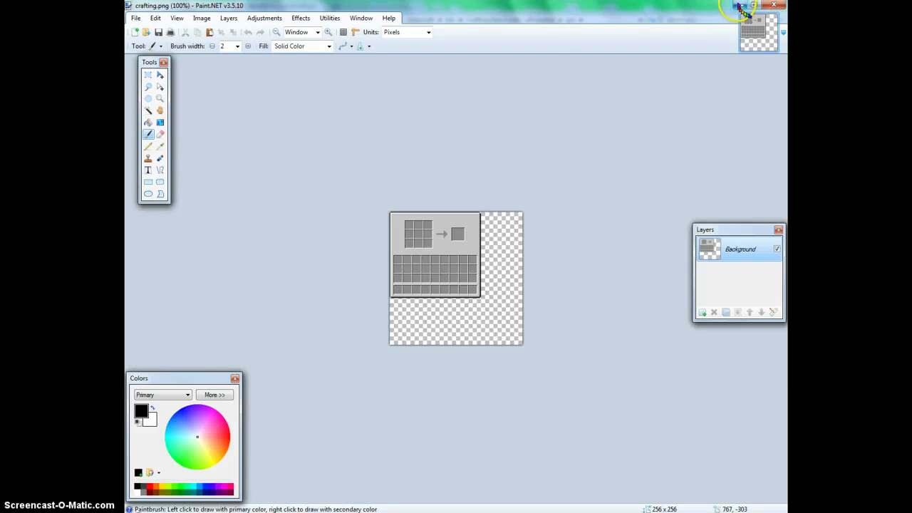
Step: Return to the "Crafting Idea Folder - all needed" folder and open the terrain image for editing in Paint.NET
click(740, 6)
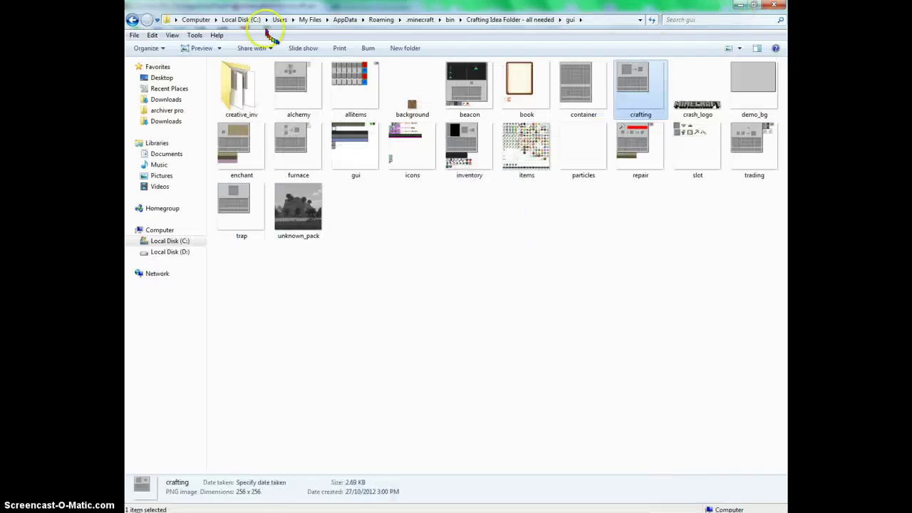
click(132, 20)
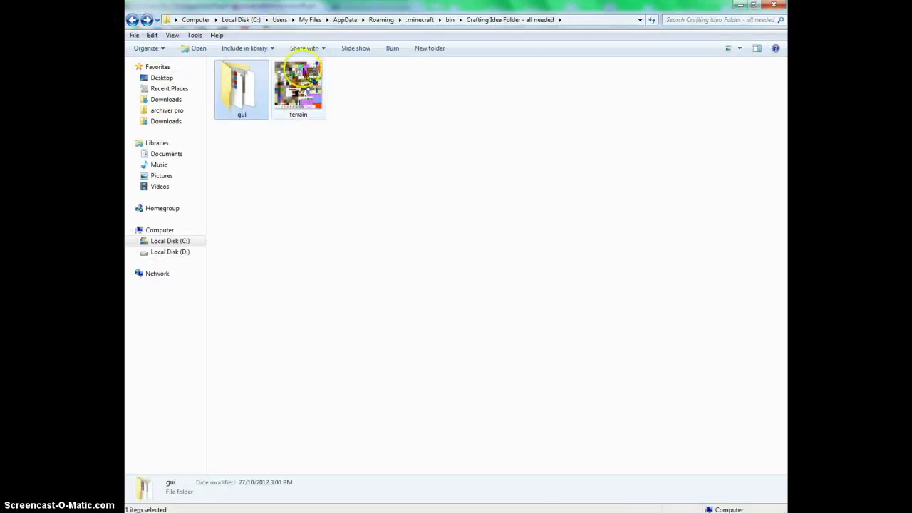
double_click(299, 84)
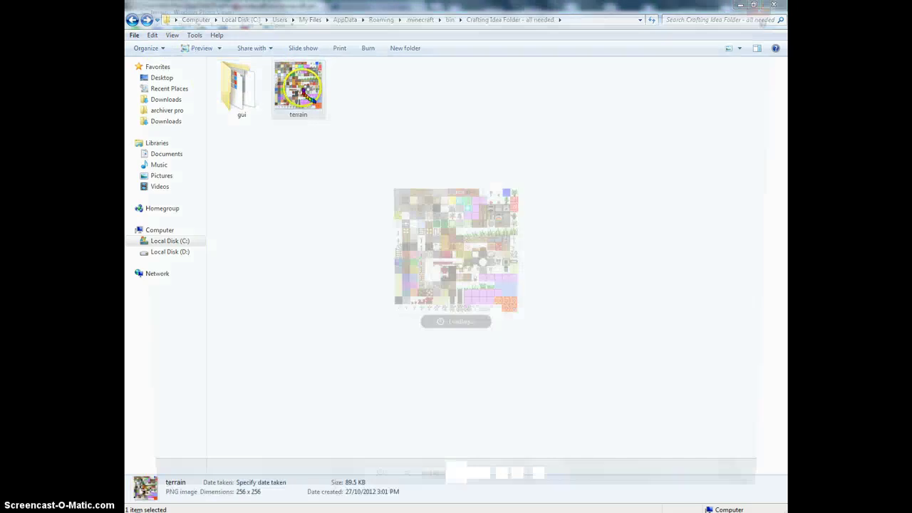
click(774, 6)
right_click(300, 95)
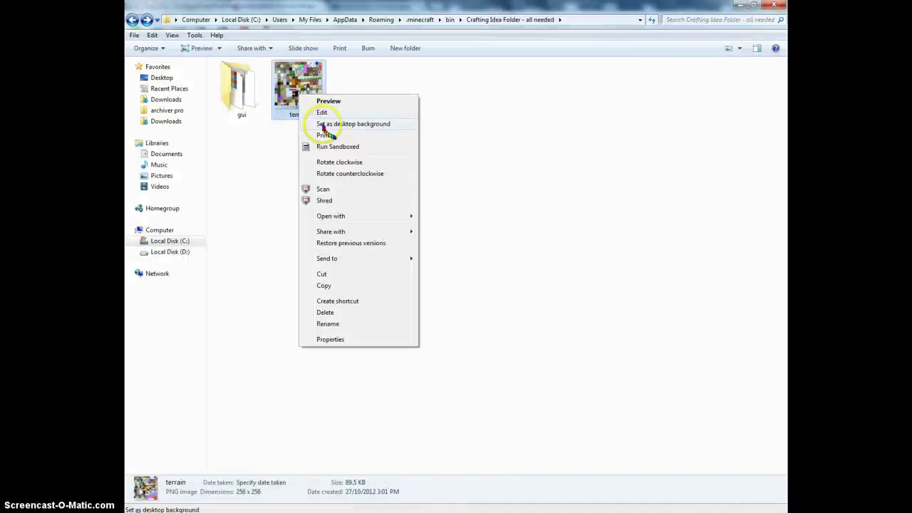
click(322, 112)
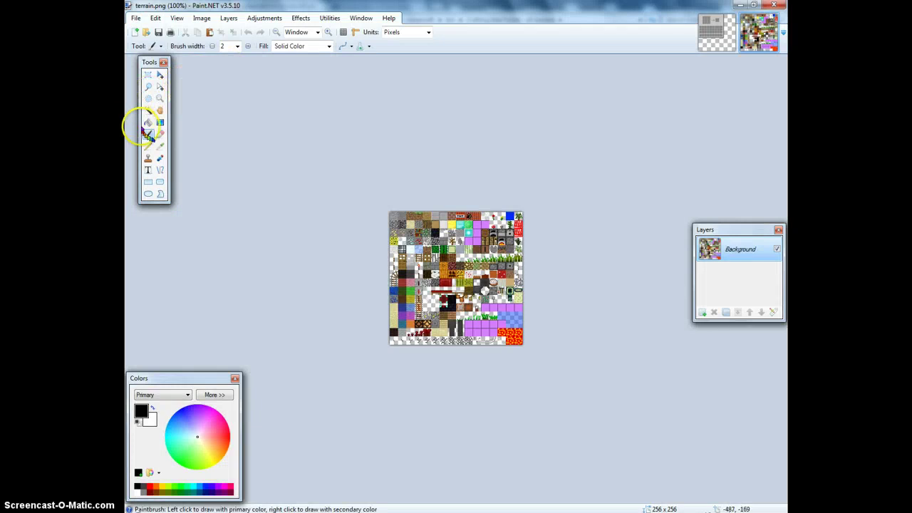
Step: Zoom the terrain image in to 300% with the Zoom tool
click(160, 98)
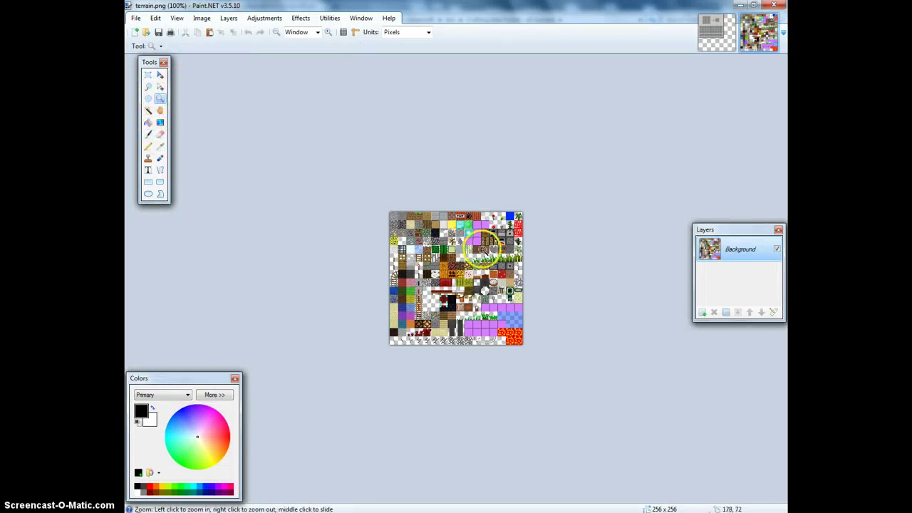
click(471, 250)
click(470, 250)
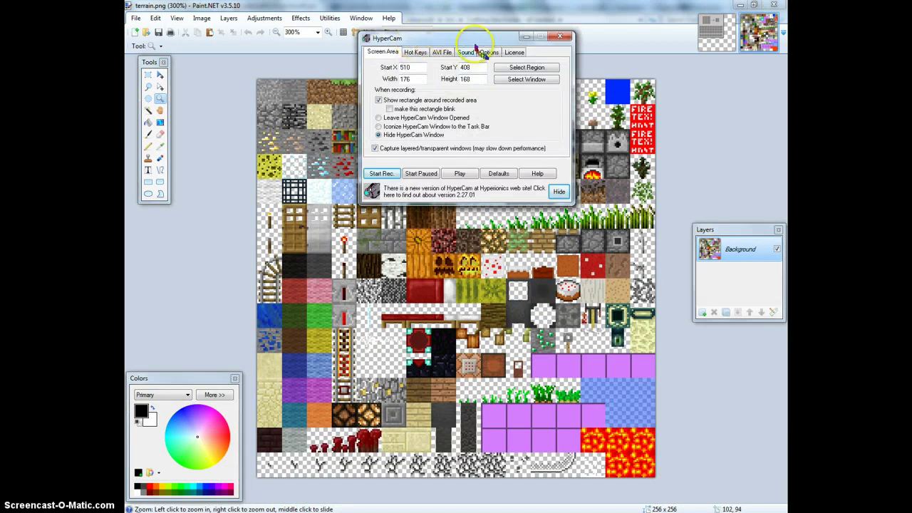
Step: Switch to the crafting.png image and bring up the HyperCam window
click(717, 32)
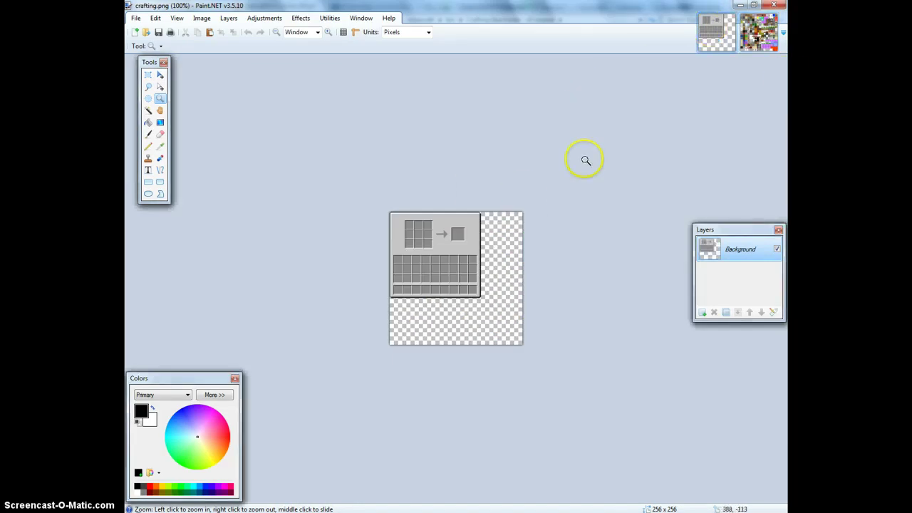
key(alt+Tab)
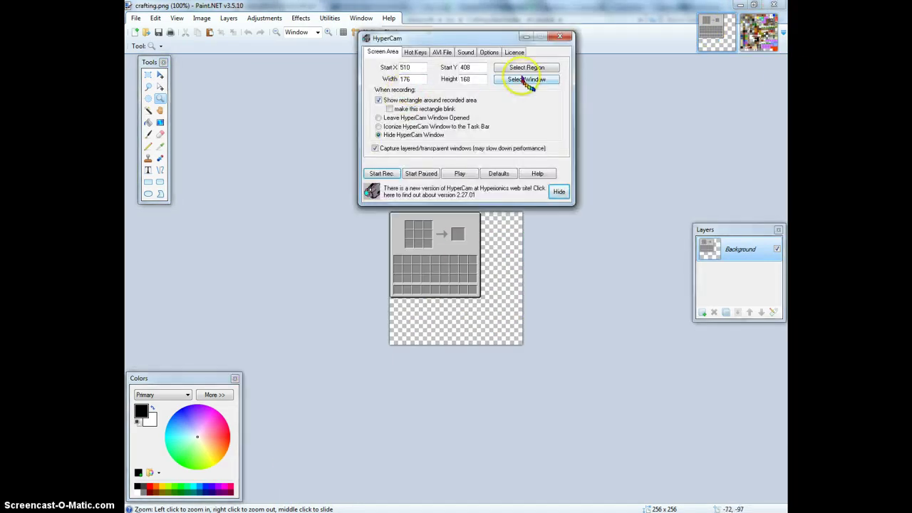
Step: Start the HyperCam recording and copy the 17 x 16 px dirt tile from terrain.png into the bottom-middle crafting slot of crafting.png
click(382, 173)
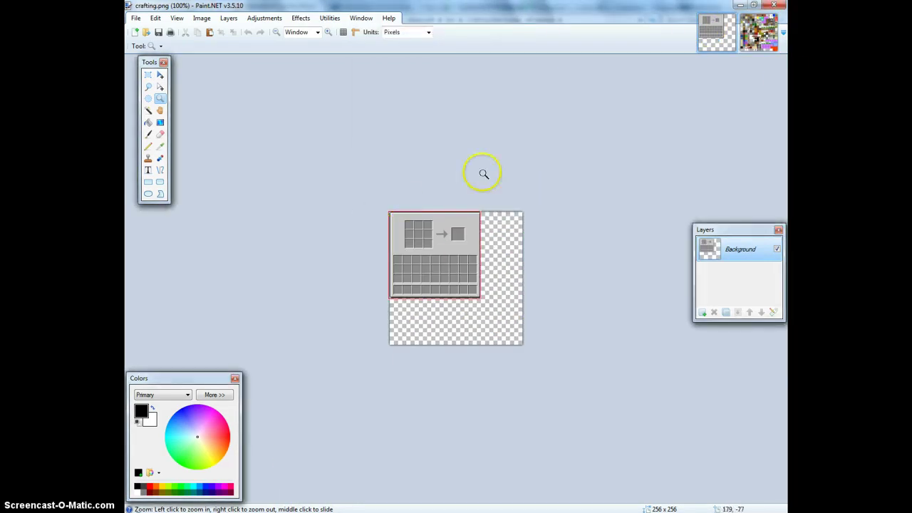
click(759, 32)
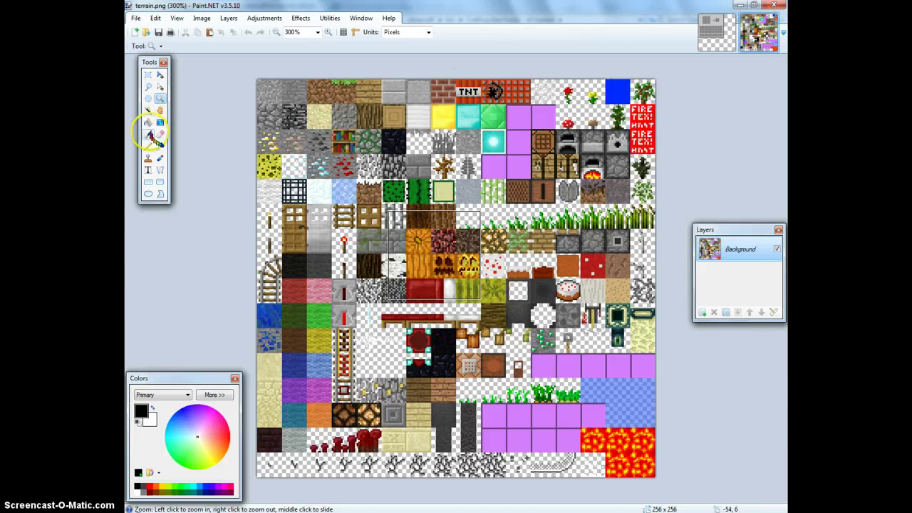
click(148, 75)
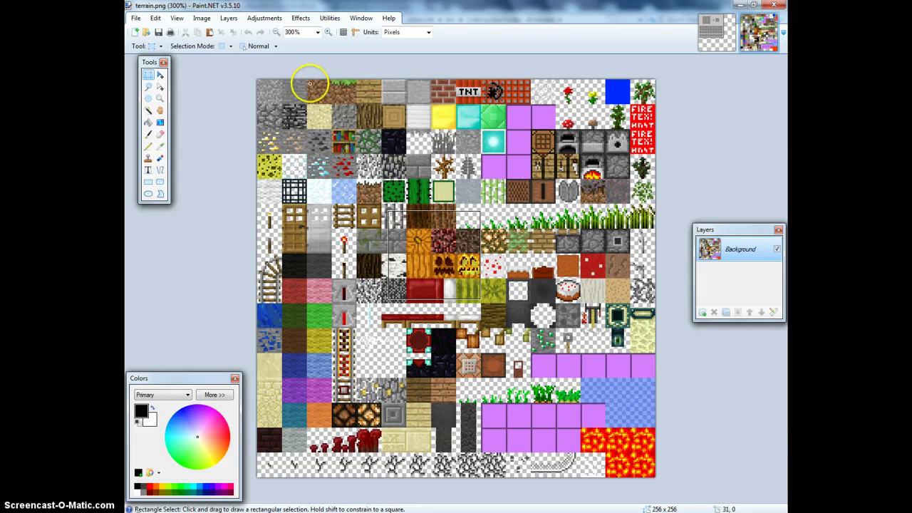
drag(308, 78, 330, 102)
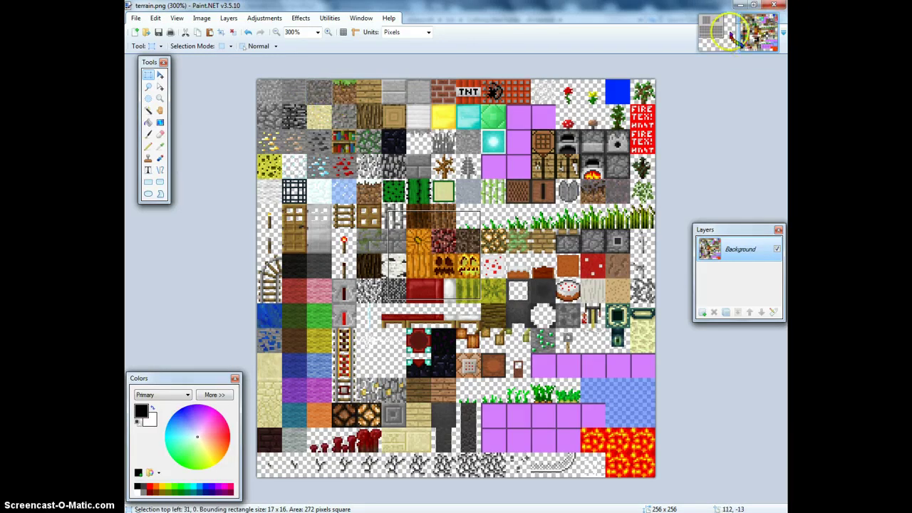
key(ctrl+Tab)
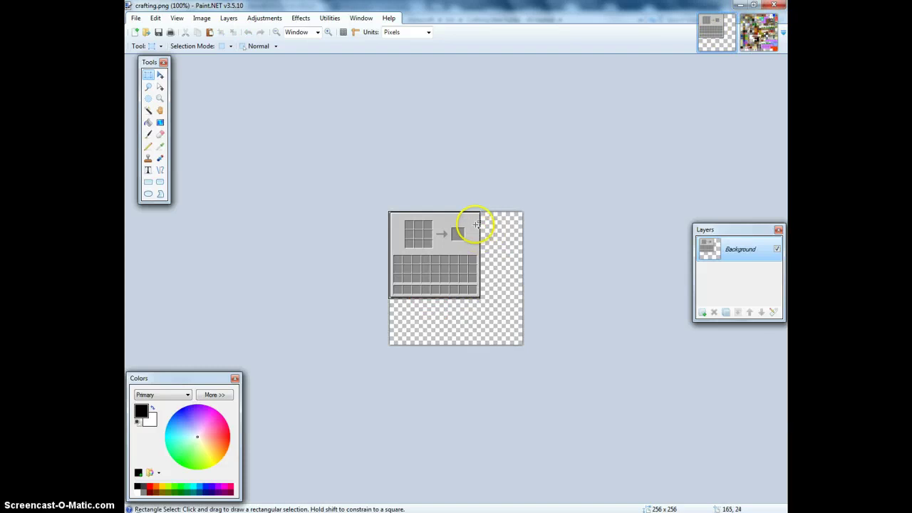
key(ctrl+v)
drag(583, 313, 579, 326)
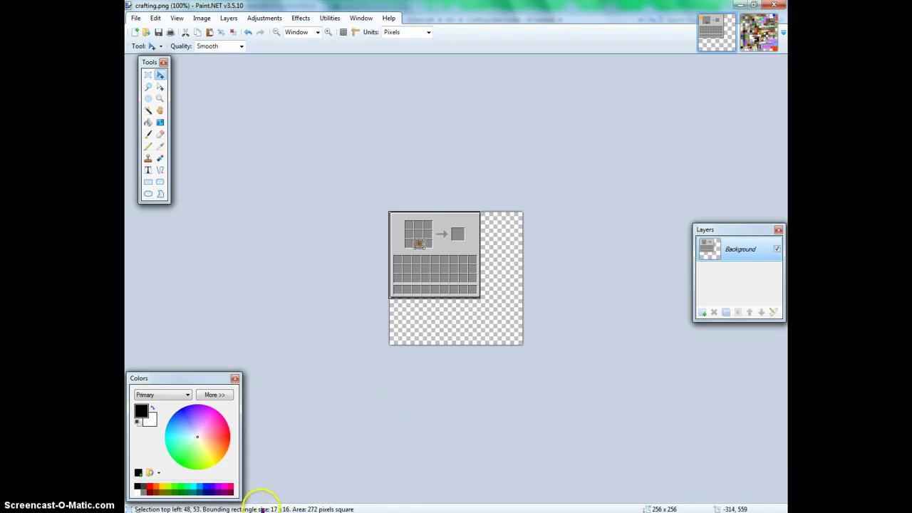
key(alt+Tab)
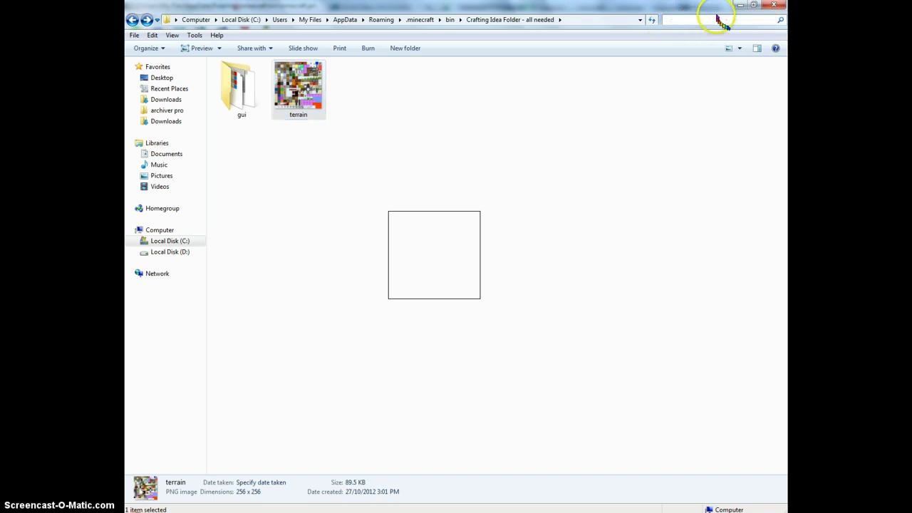
click(718, 20)
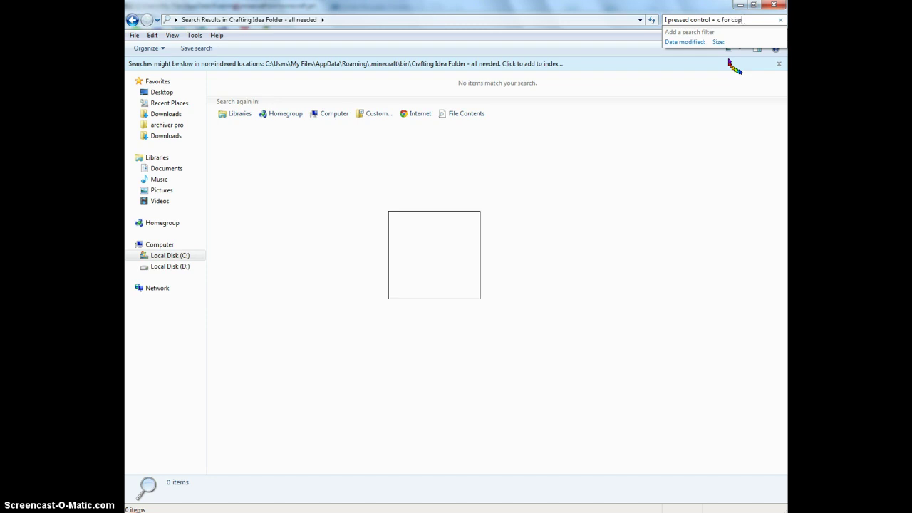
text(d conrol)
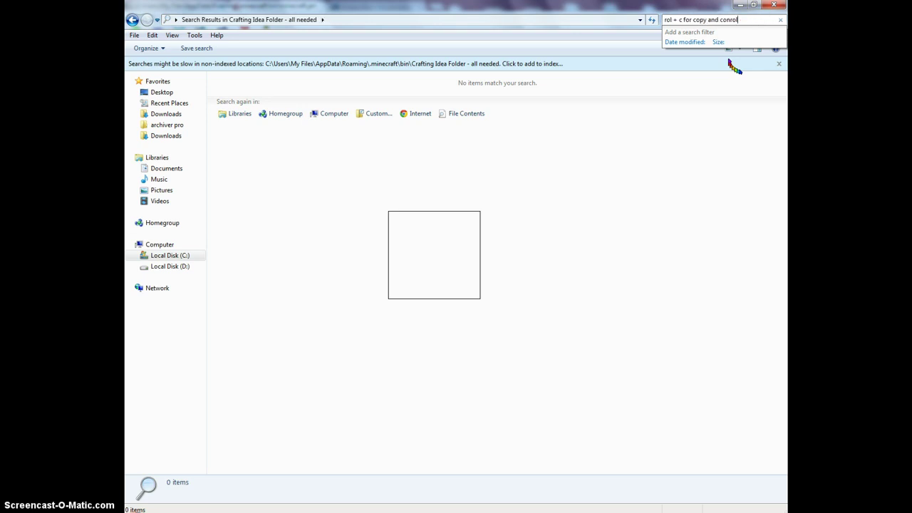
key(BackSpace)
key(BackSpace)
key(BackSpace)
key(BackSpace)
key(BackSpace)
key(BackSpace)
key(BackSpace)
key(BackSpace)
key(BackSpace)
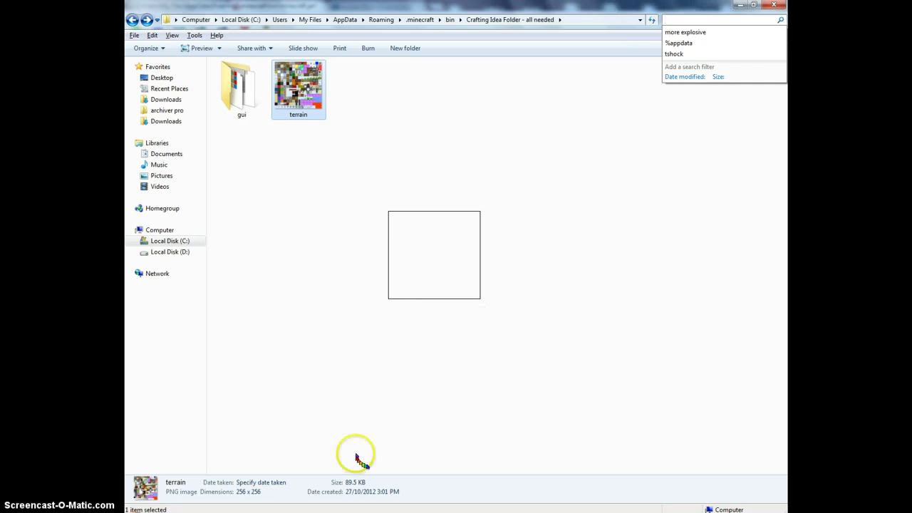
click(538, 508)
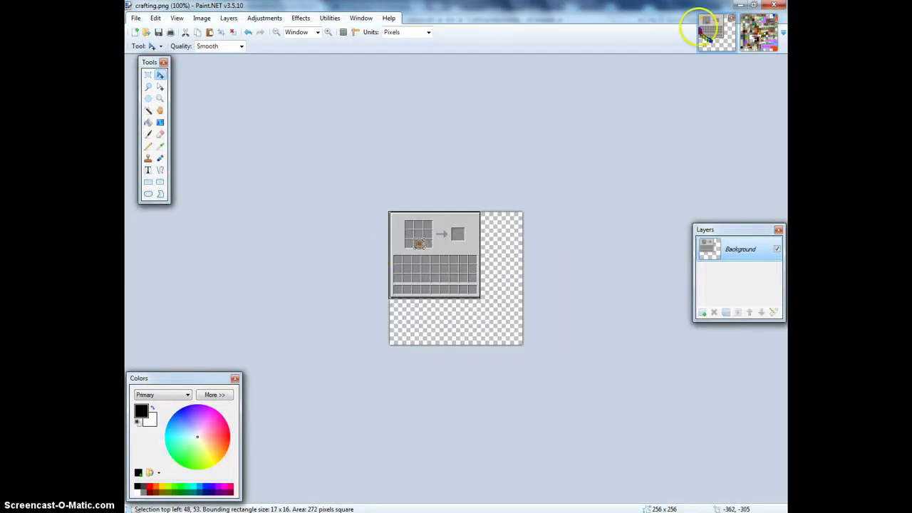
Step: Copy the purple wool tile from terrain.png, a 17 x 16 px selection, into the centre crafting slot of crafting.png
click(759, 32)
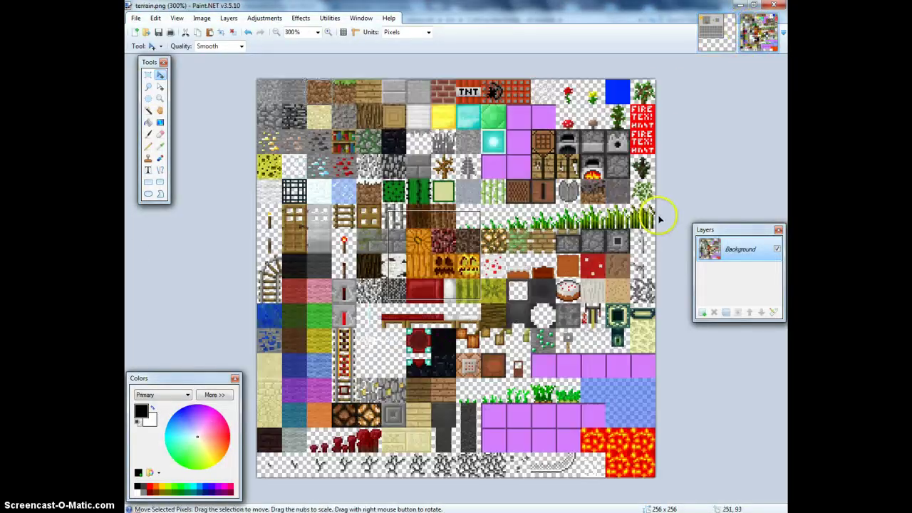
click(147, 74)
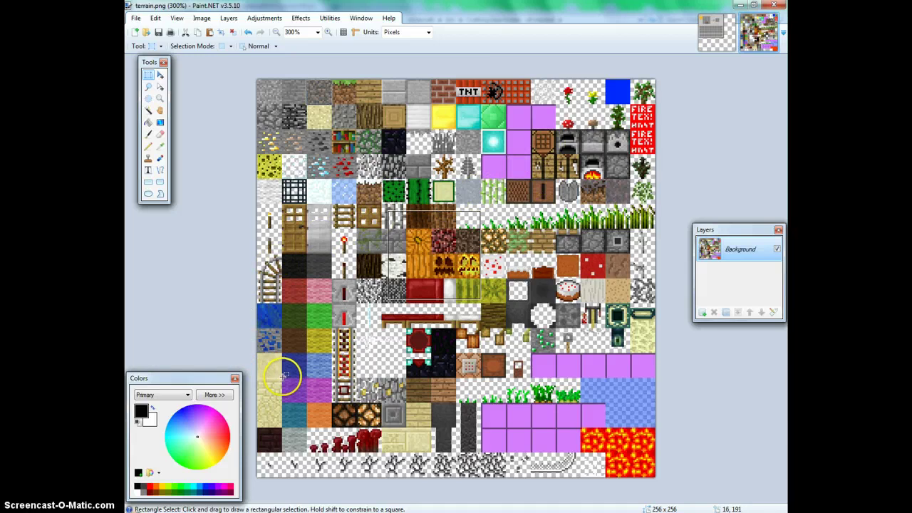
drag(284, 378, 305, 403)
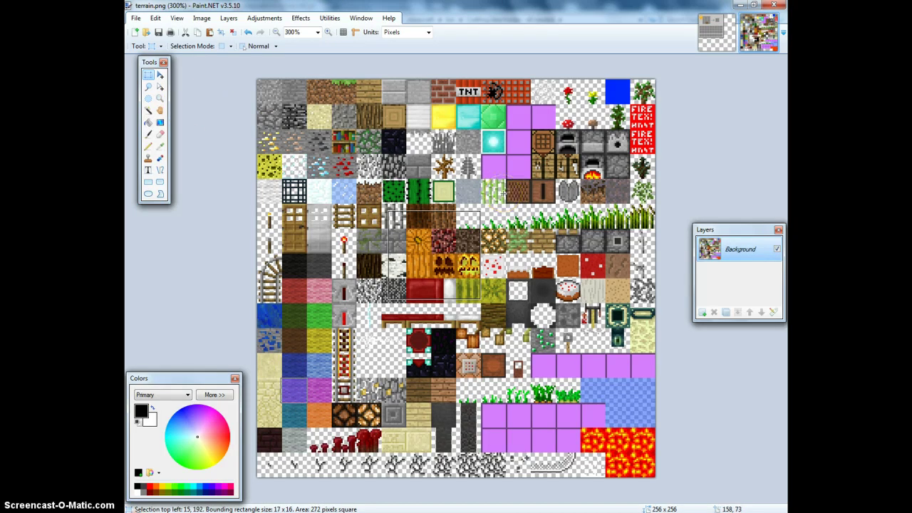
click(717, 32)
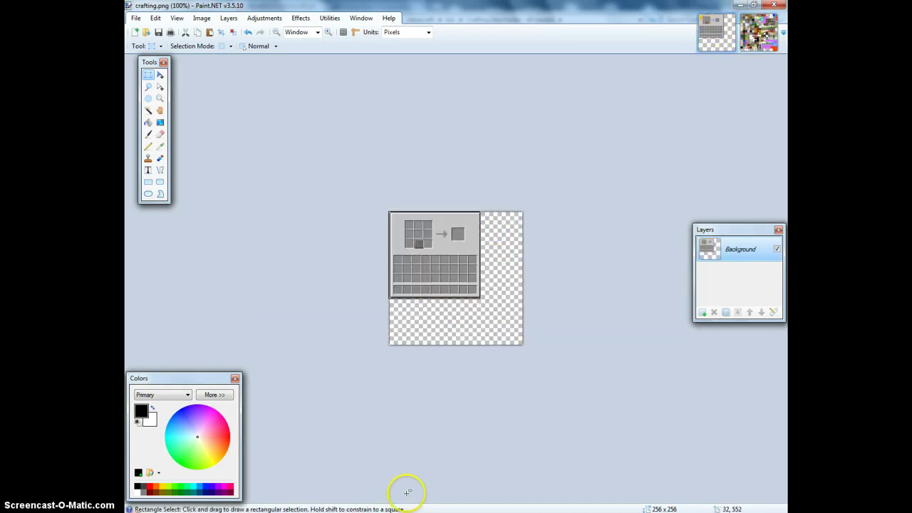
key(ctrl+v)
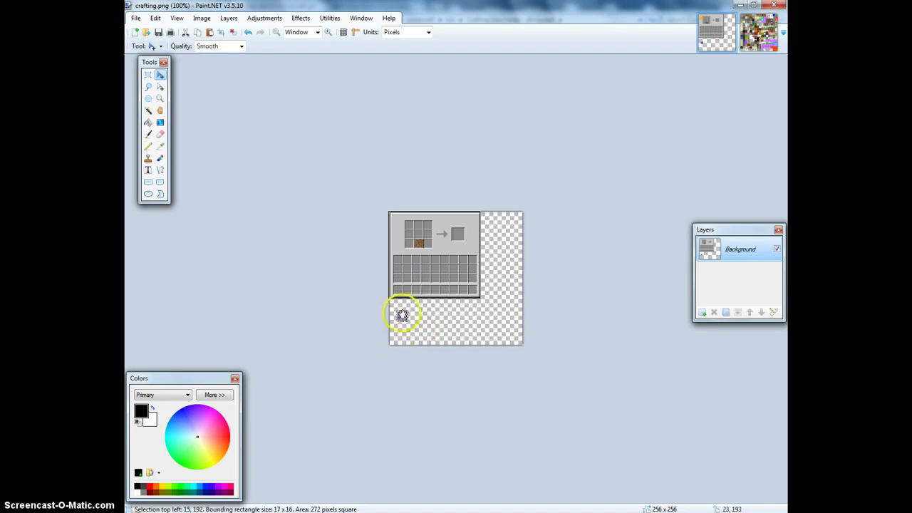
drag(403, 317, 461, 253)
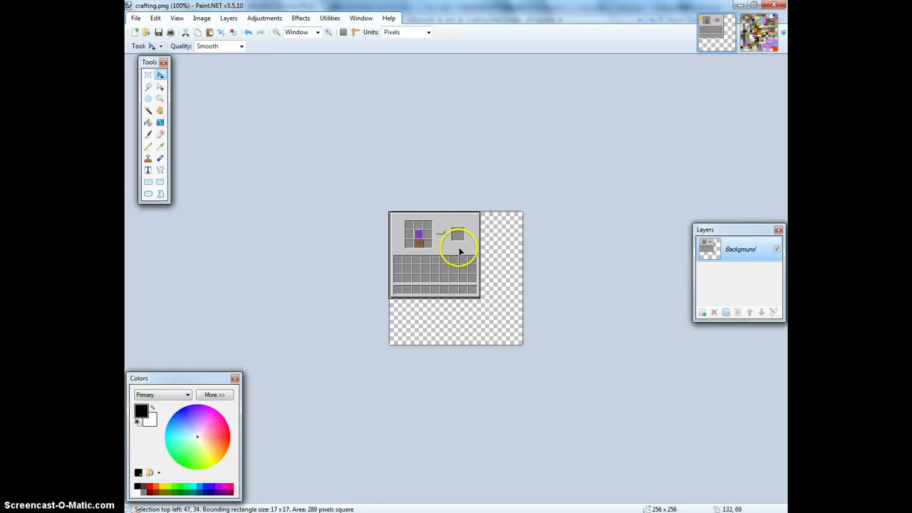
key(Left)
key(Left)
Step: Select the dirt and grass-side tiles in terrain.png and paint the grass strip magenta with the Paintbrush
click(758, 37)
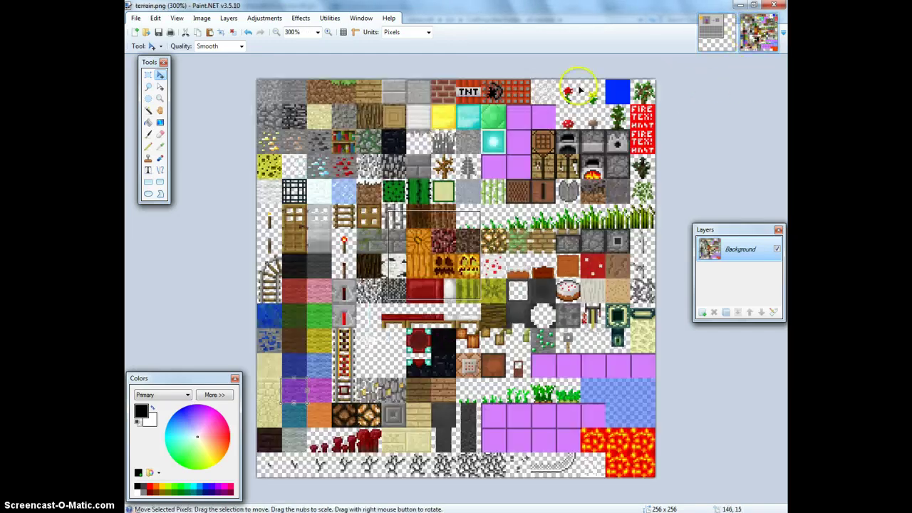
click(148, 74)
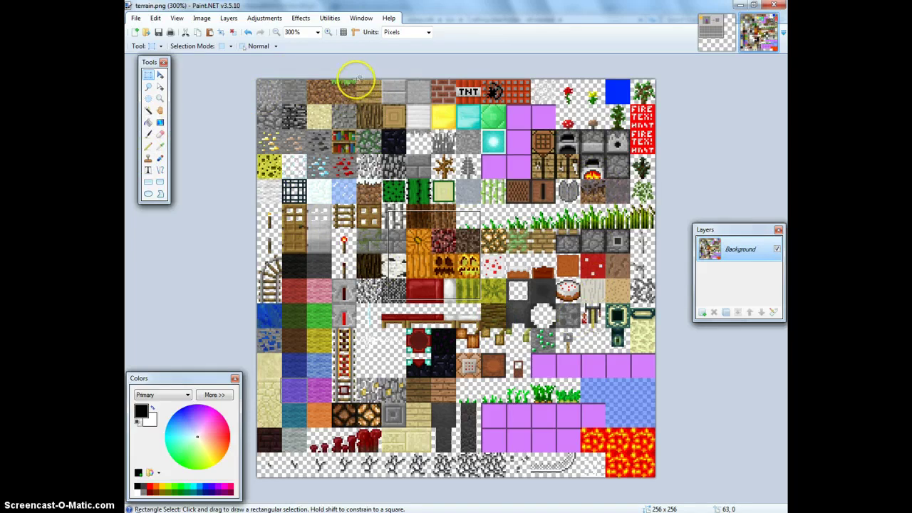
drag(354, 77, 310, 104)
drag(194, 415, 219, 413)
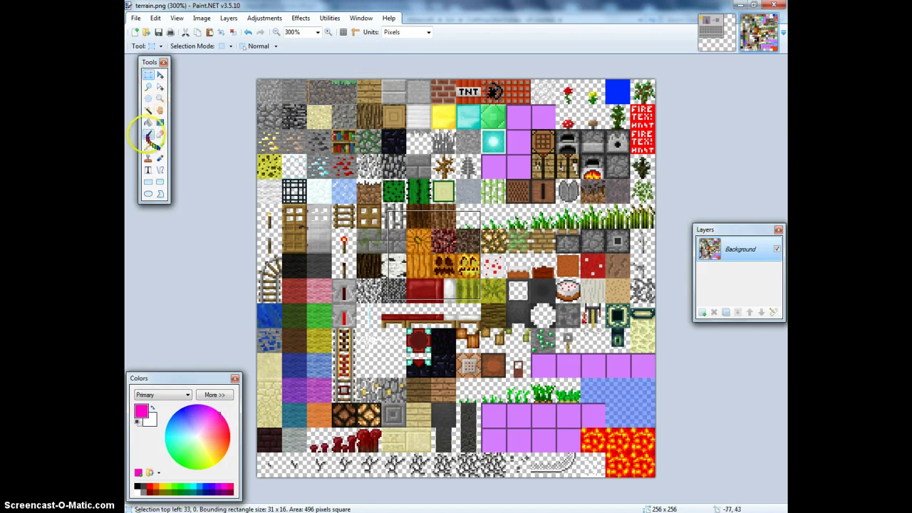
click(149, 133)
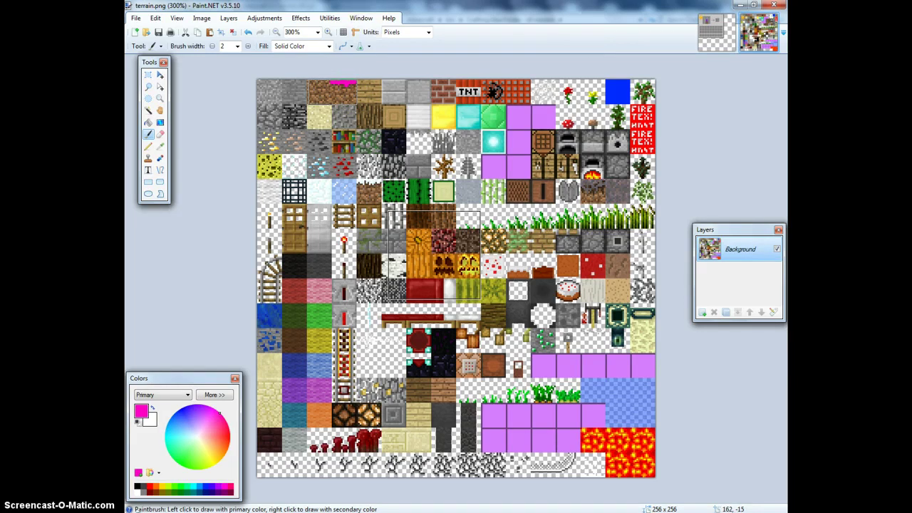
Step: Copy the magenta-topped dirt tile, an 18 x 16 px selection, from terrain.png into the result slot of crafting.png
click(148, 75)
drag(331, 78, 354, 101)
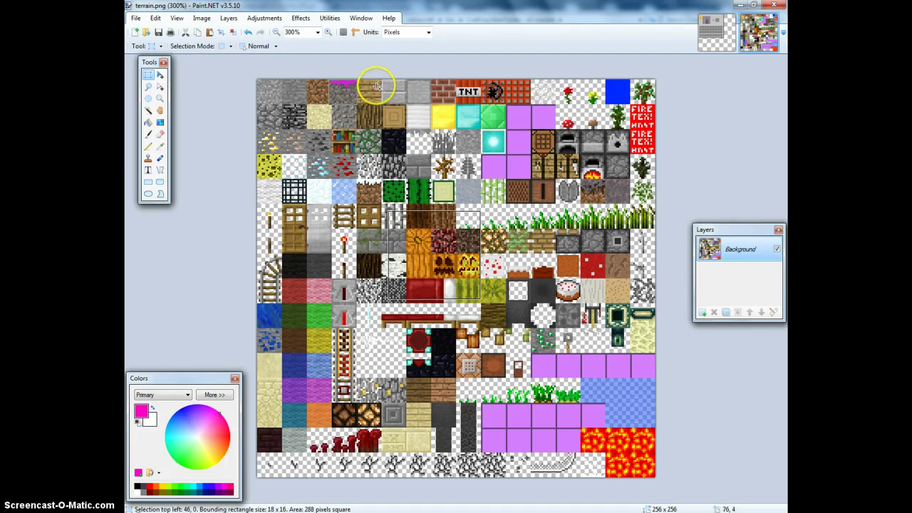
click(728, 32)
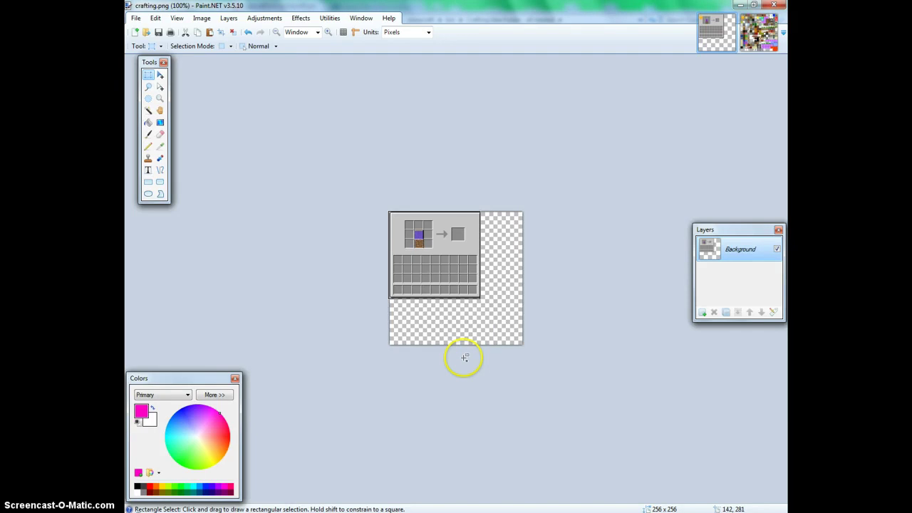
key(ctrl+v)
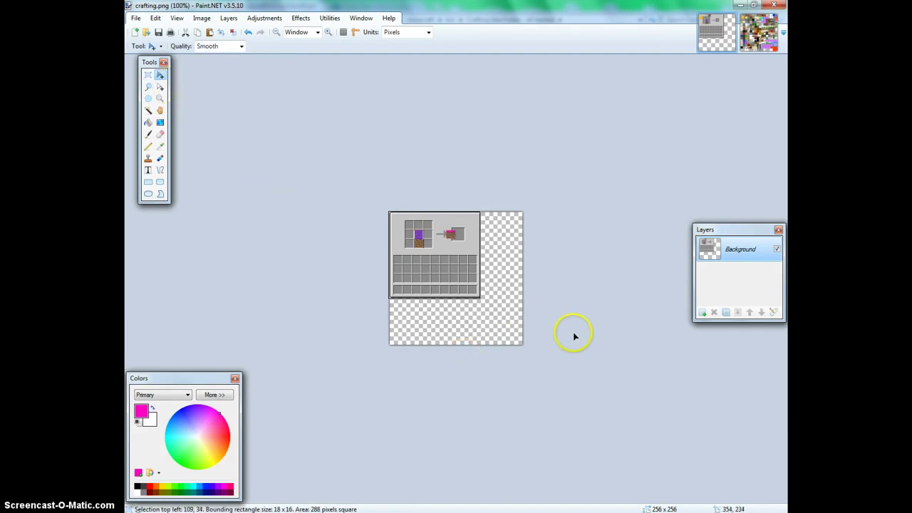
drag(575, 337, 581, 338)
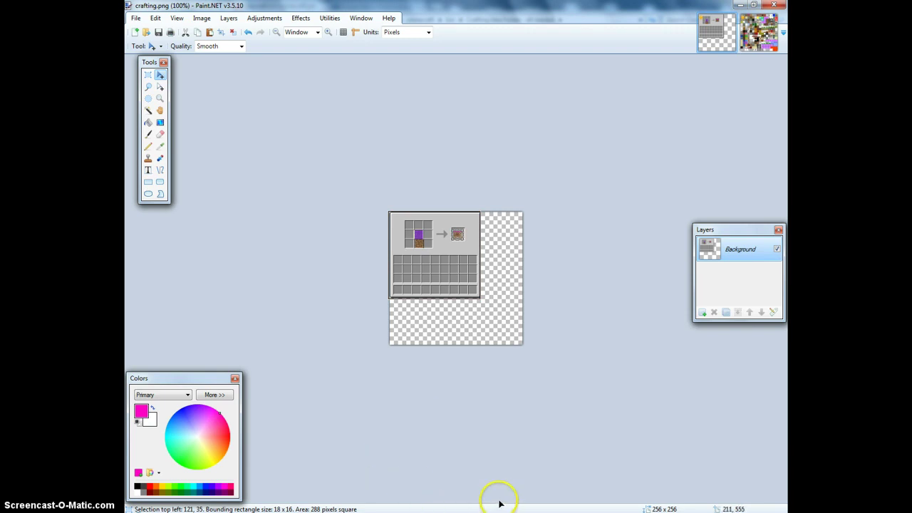
key(alt+Tab)
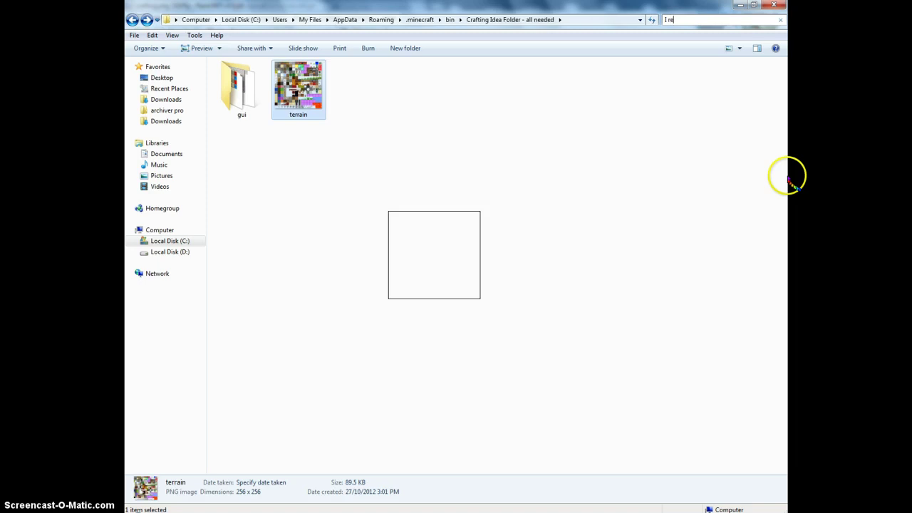
text(ed for)
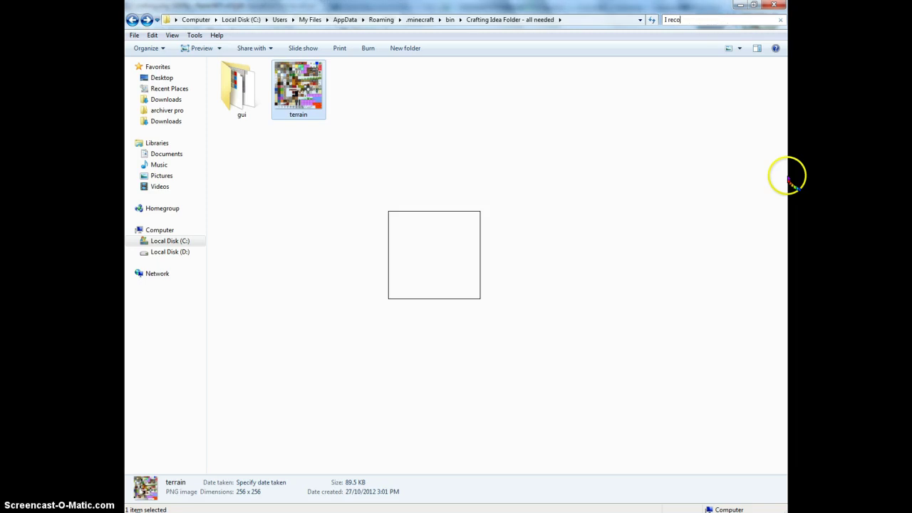
key(BackSpace)
key(BackSpace)
key(BackSpace)
key(BackSpace)
key(BackSpace)
key(BackSpace)
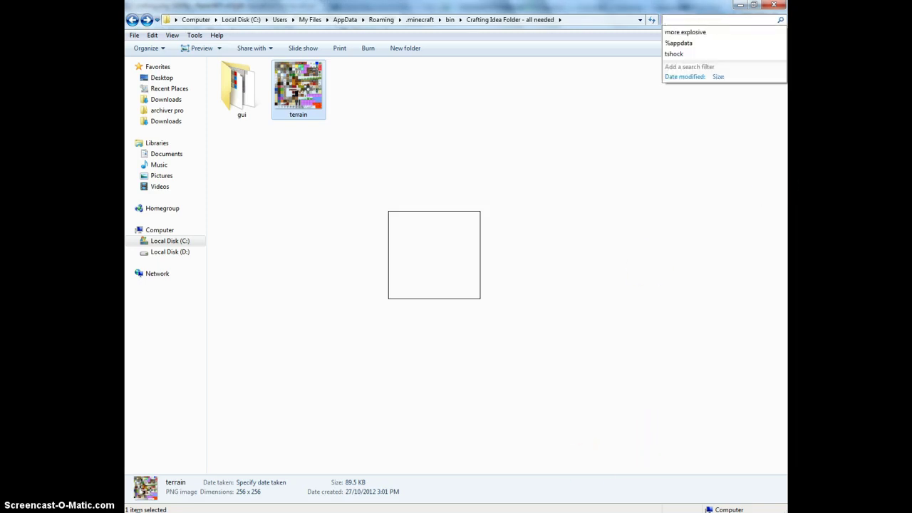
key(alt+Tab)
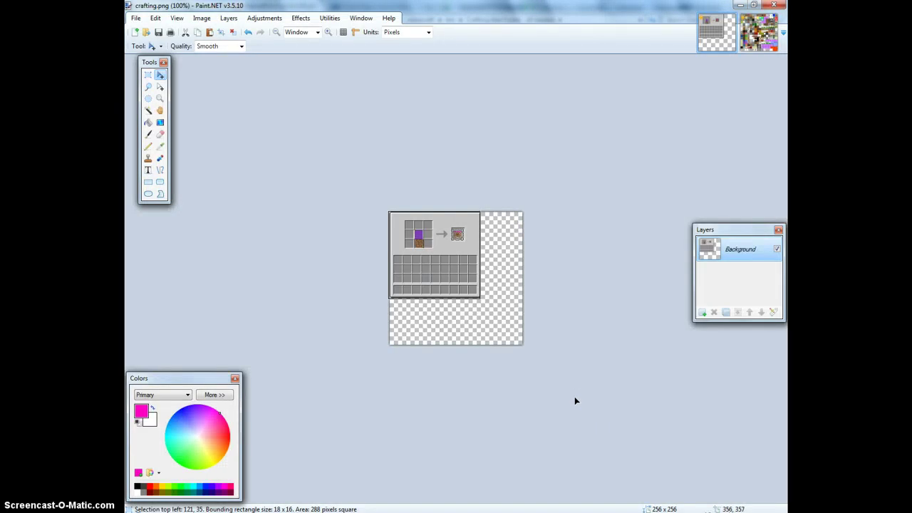
Step: Nudge the pasted tile in the result slot to top-left position 122, 36 and commit it to the image
drag(575, 400, 577, 401)
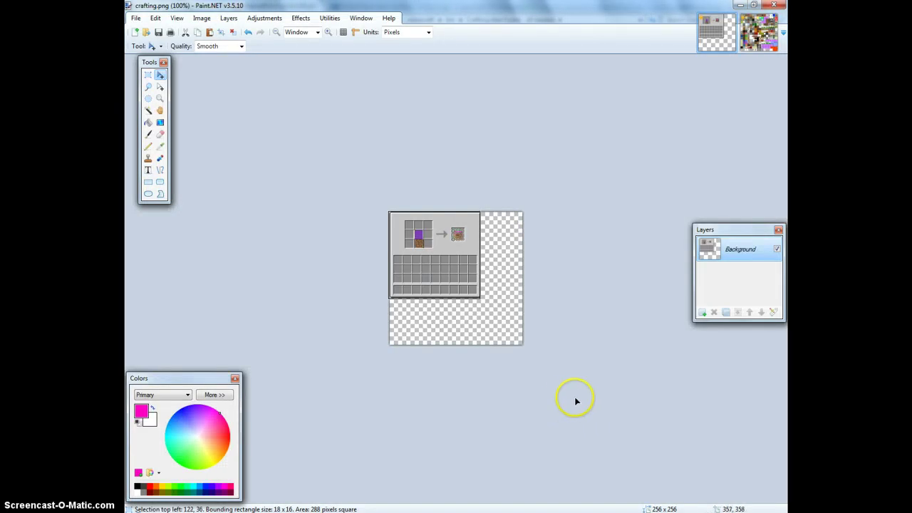
click(161, 122)
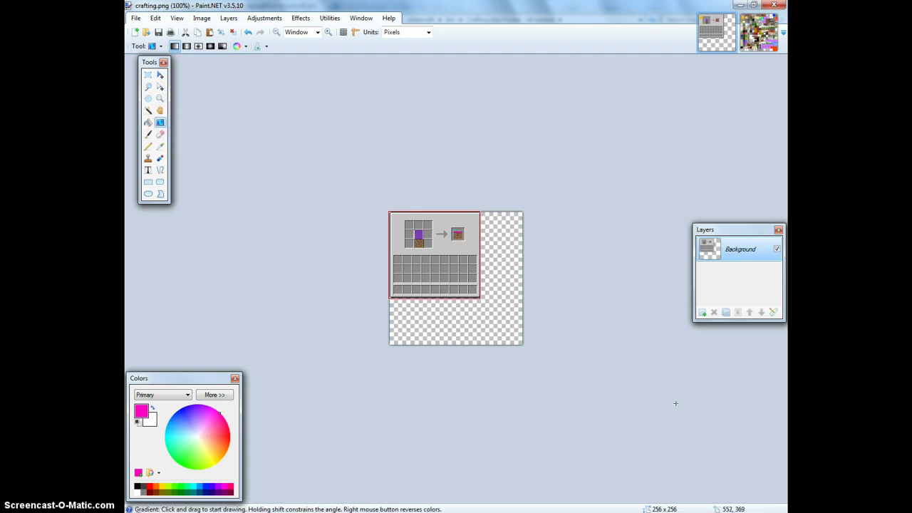
Step: Close the terrain.png image and discard its unsaved changes
click(759, 32)
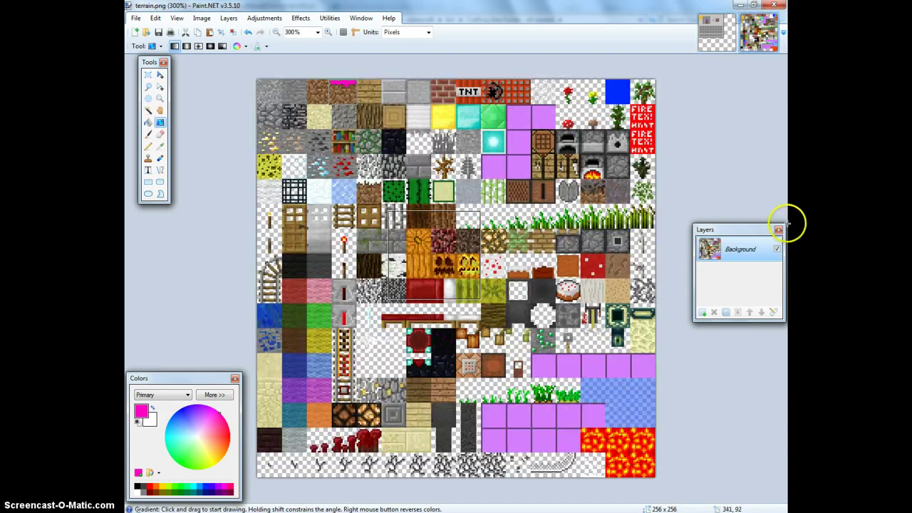
click(148, 74)
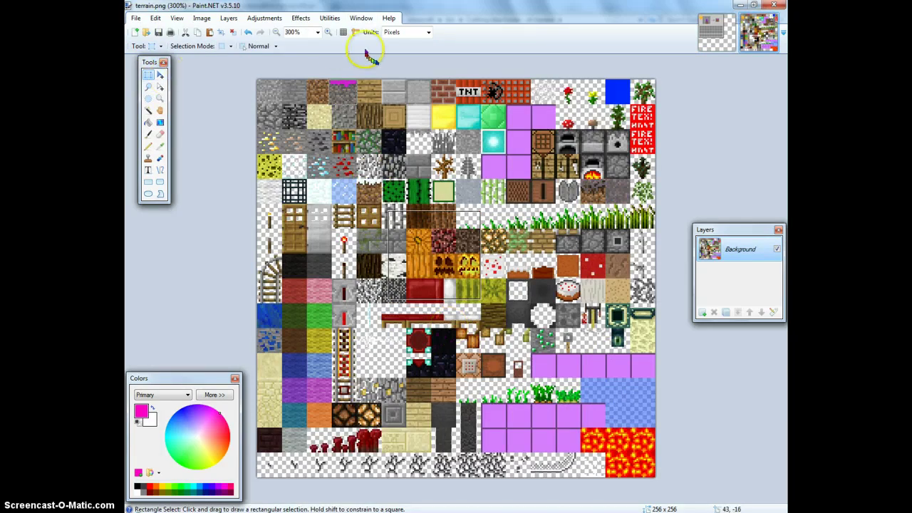
click(775, 20)
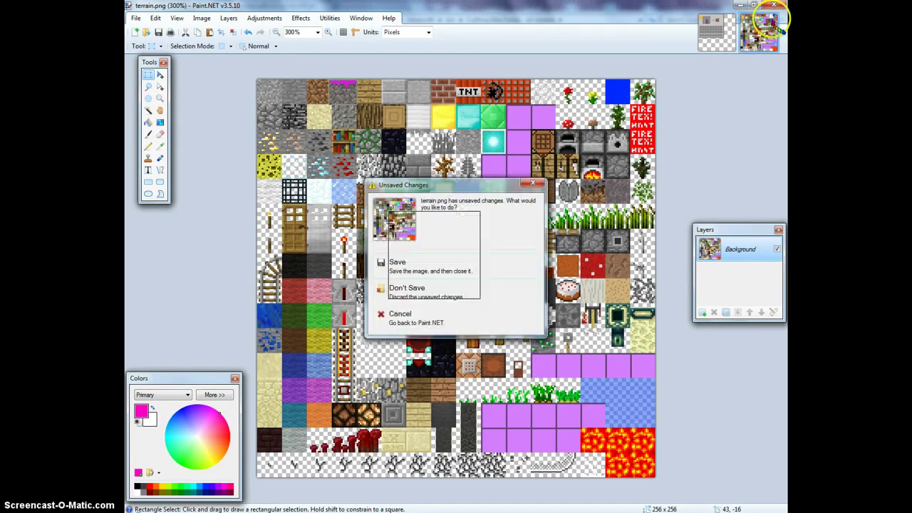
click(413, 300)
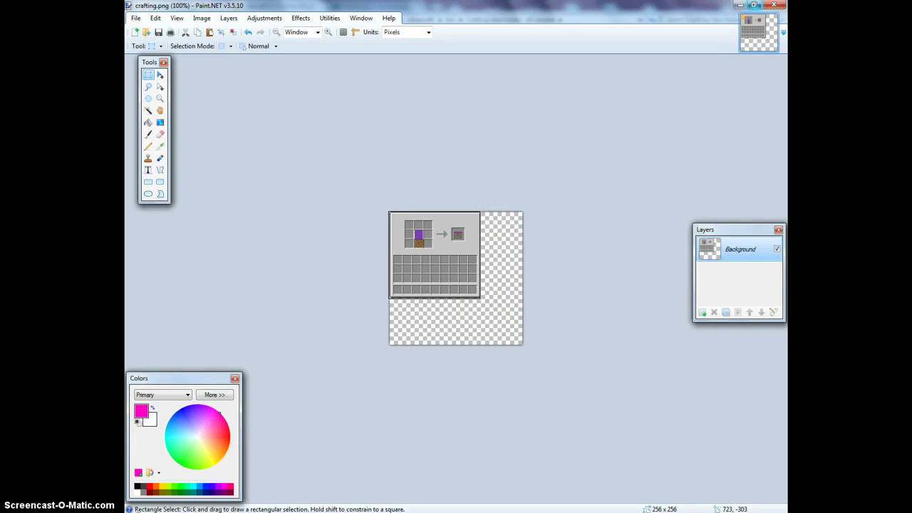
Step: Switch to the Crafting Idea Folder in Windows Explorer and open terrain.png for editing in Paint.NET
key(alt+Tab)
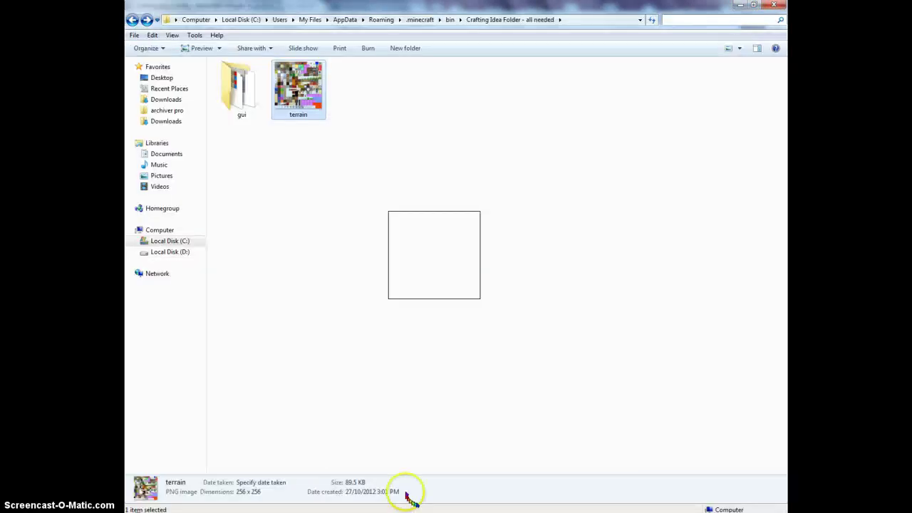
right_click(301, 84)
click(321, 103)
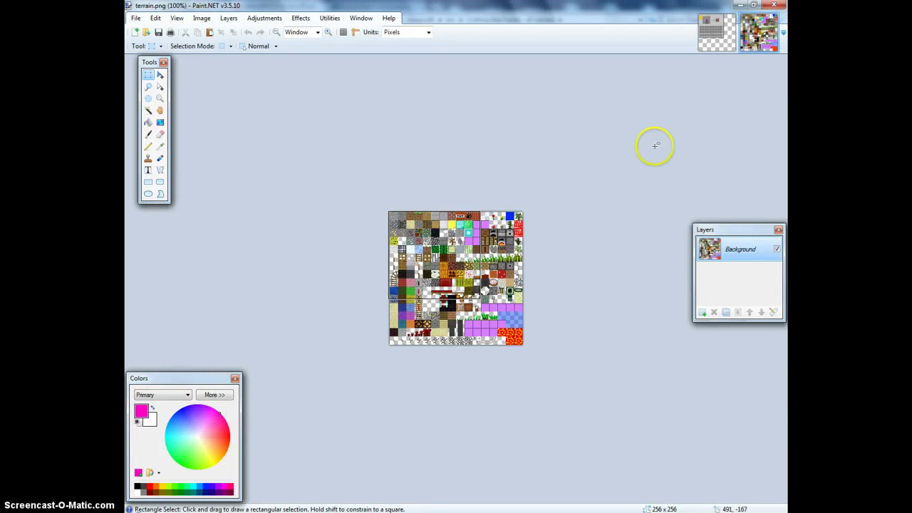
Step: Close the crafting.png image and discard its unsaved changes
click(711, 43)
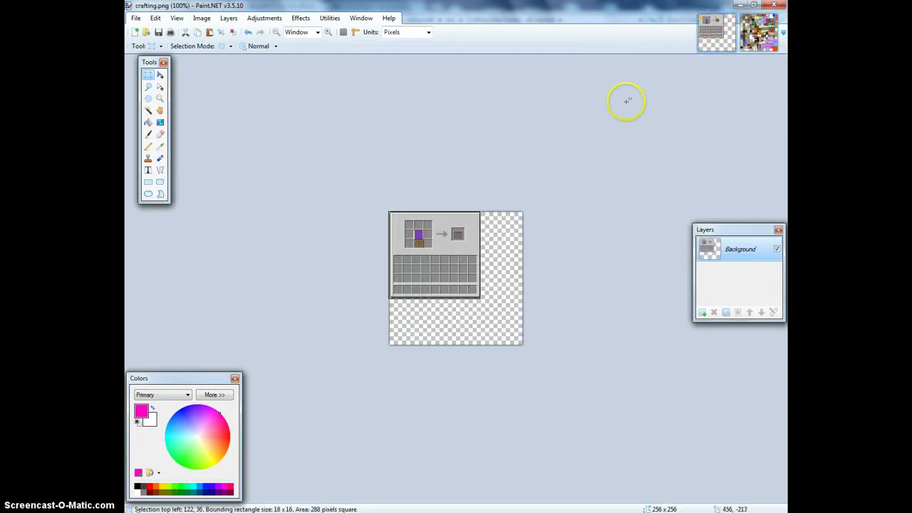
click(730, 20)
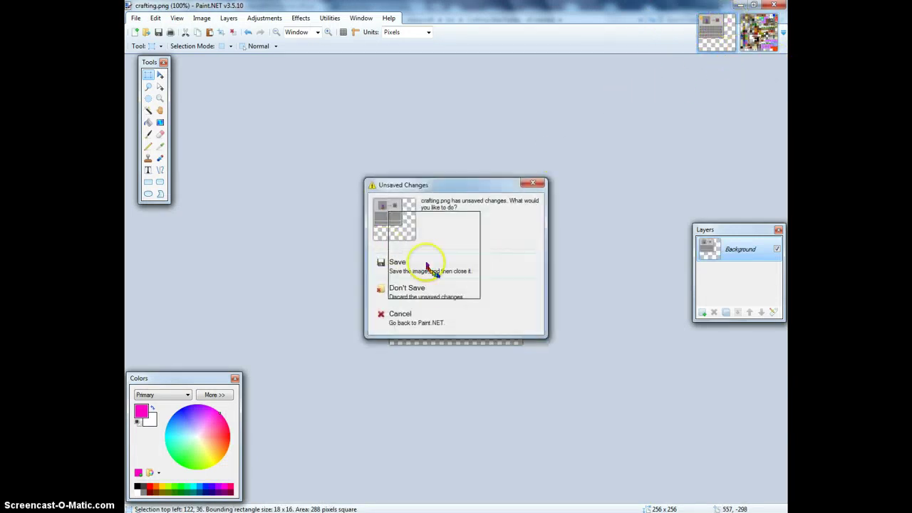
click(431, 288)
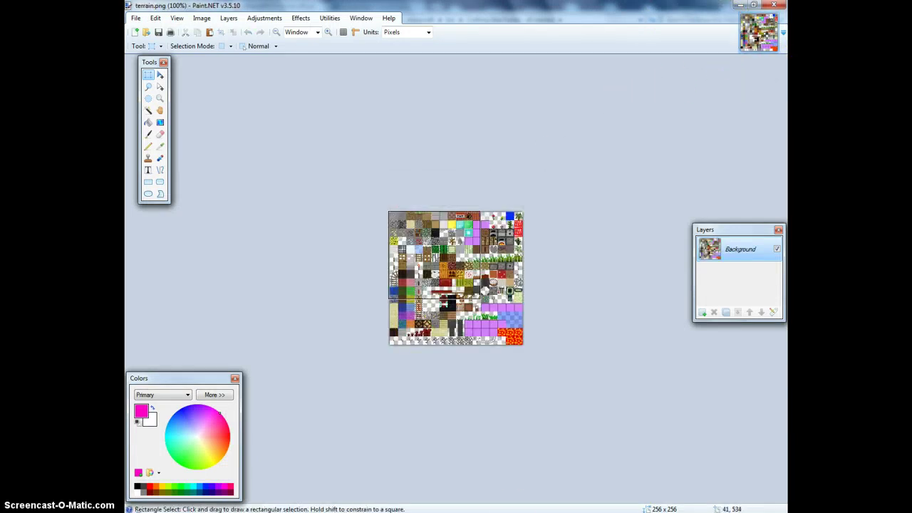
Step: Return to Windows Explorer and open crafting.png from the gui folder for editing in Paint.NET
key(alt+F4)
double_click(245, 85)
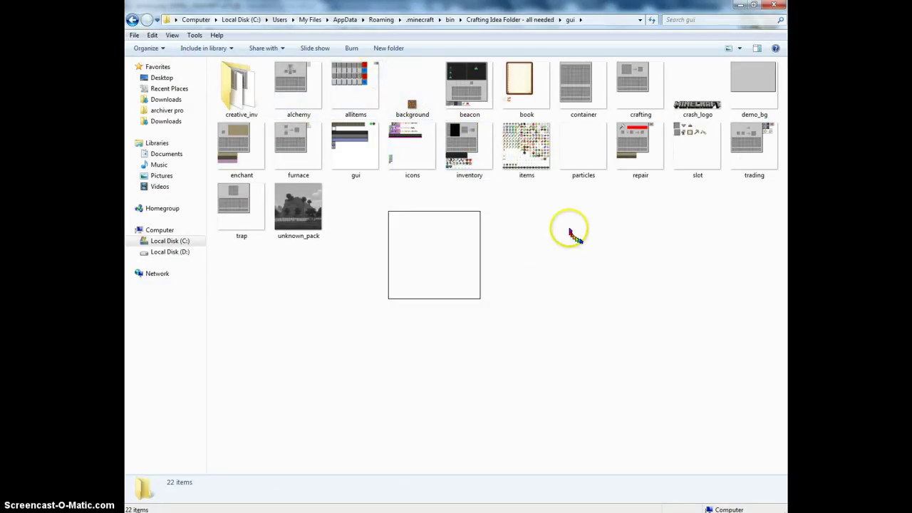
click(640, 82)
right_click(644, 94)
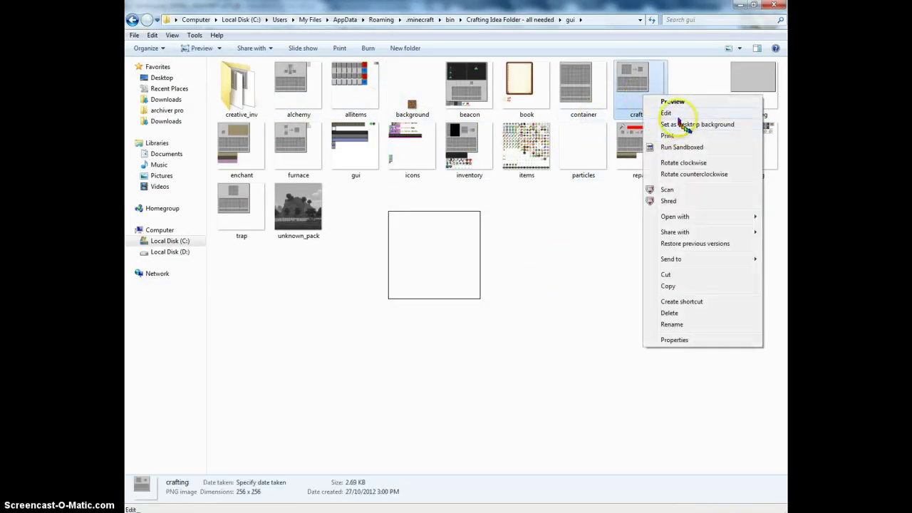
click(674, 114)
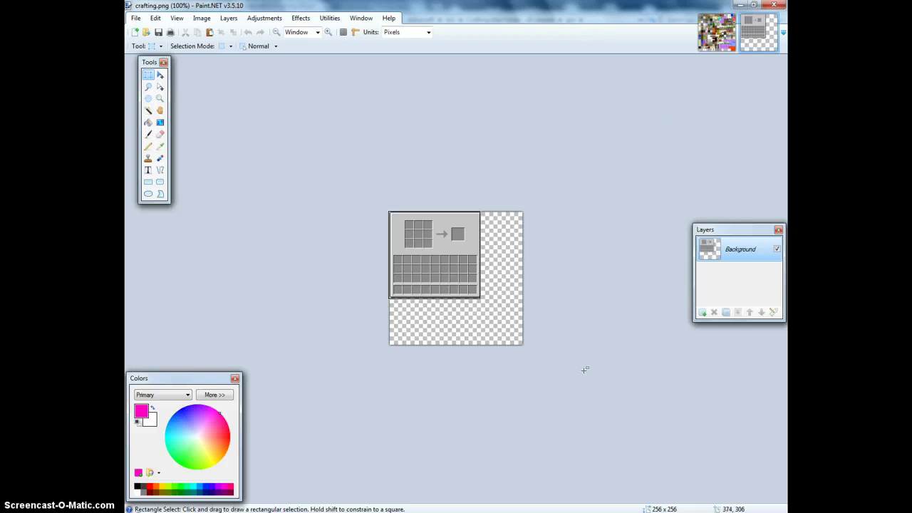
Step: Copy the crafting-table side tile, a 17 x 16 px selection, from terrain.png into the bottom-middle grid slot of crafting.png
click(515, 411)
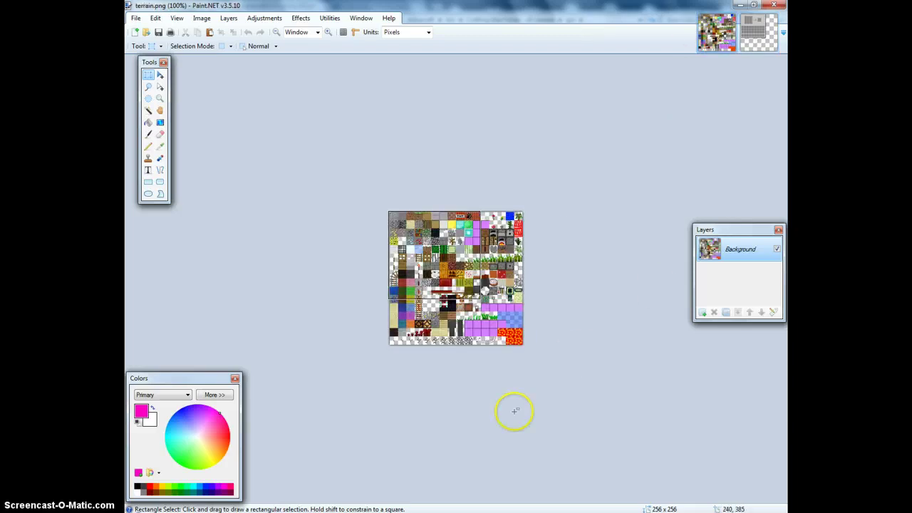
click(148, 99)
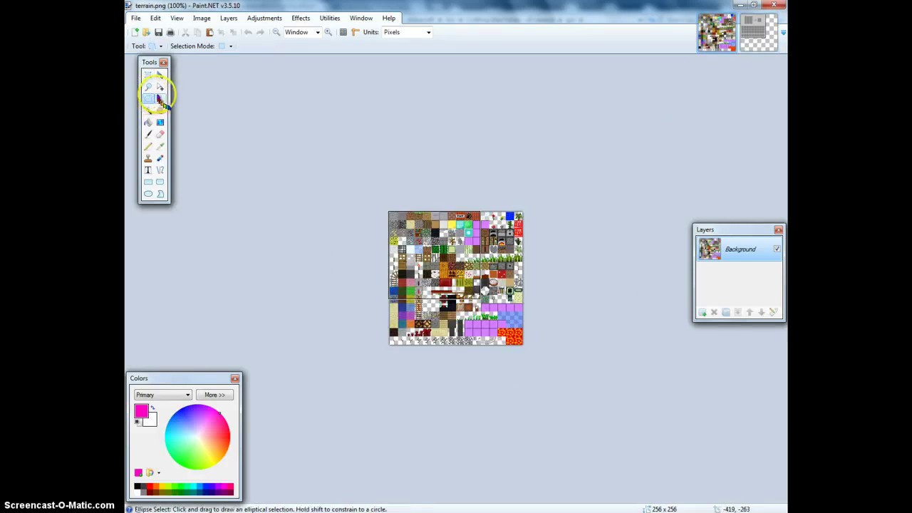
click(160, 98)
click(409, 328)
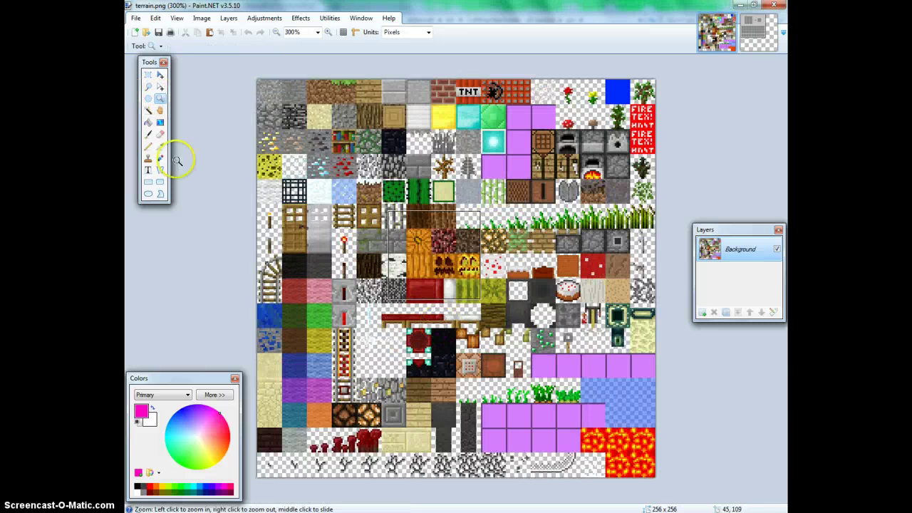
click(148, 75)
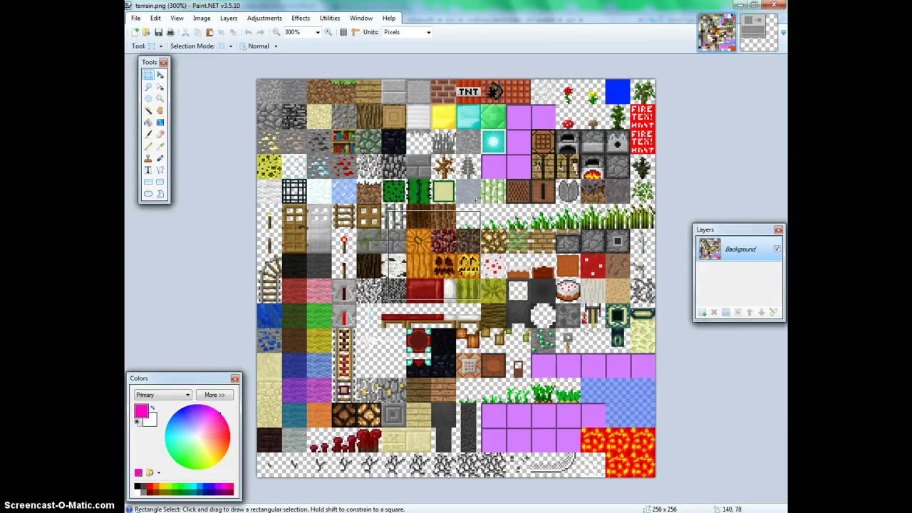
click(535, 151)
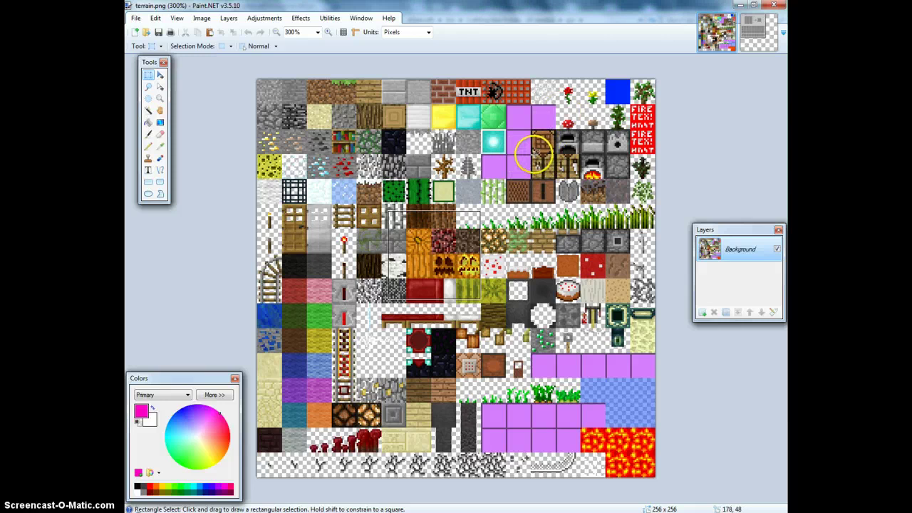
drag(535, 152, 533, 177)
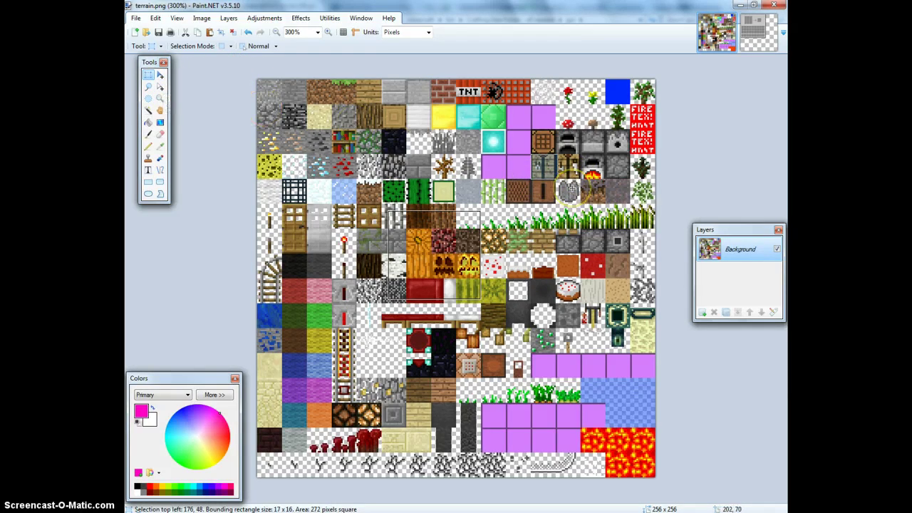
click(757, 32)
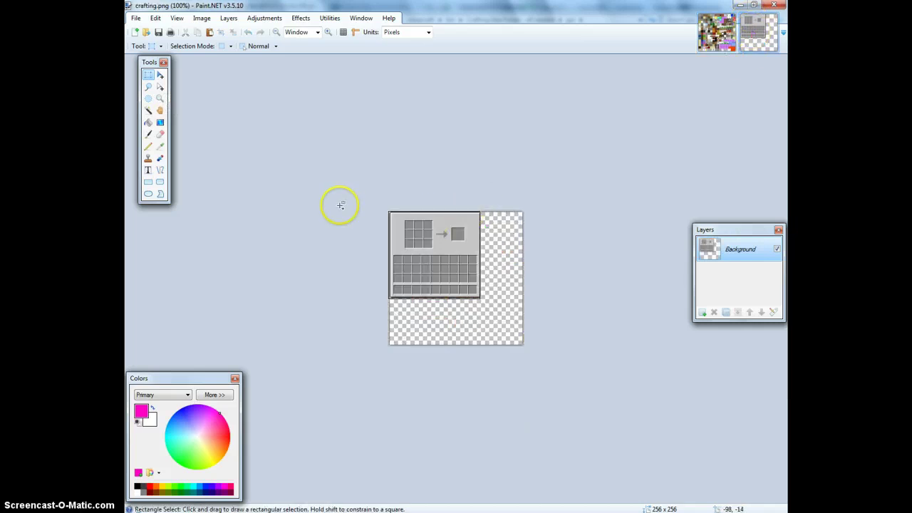
key(ctrl+v)
drag(551, 338, 487, 340)
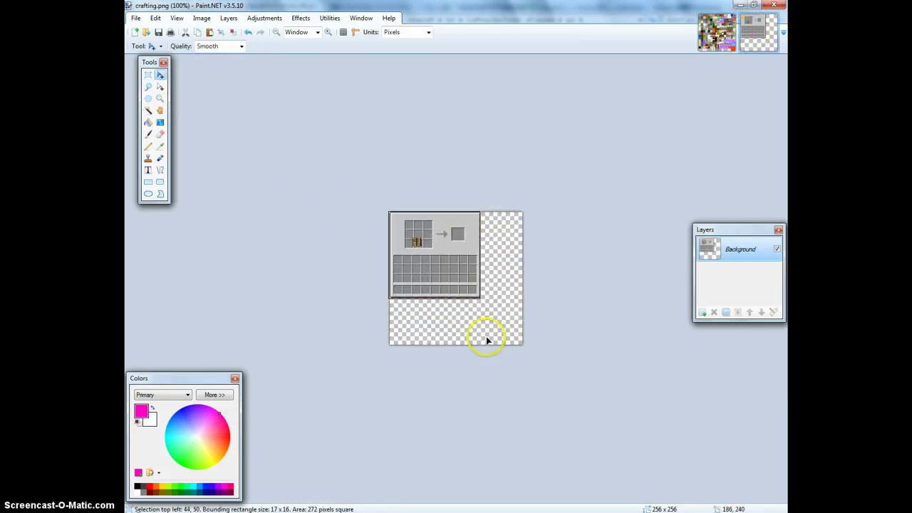
Step: Copy the 16 x 16 px diamond block tile from terrain.png into the centre grid slot of crafting.png, at top-left position 48, 35
click(716, 32)
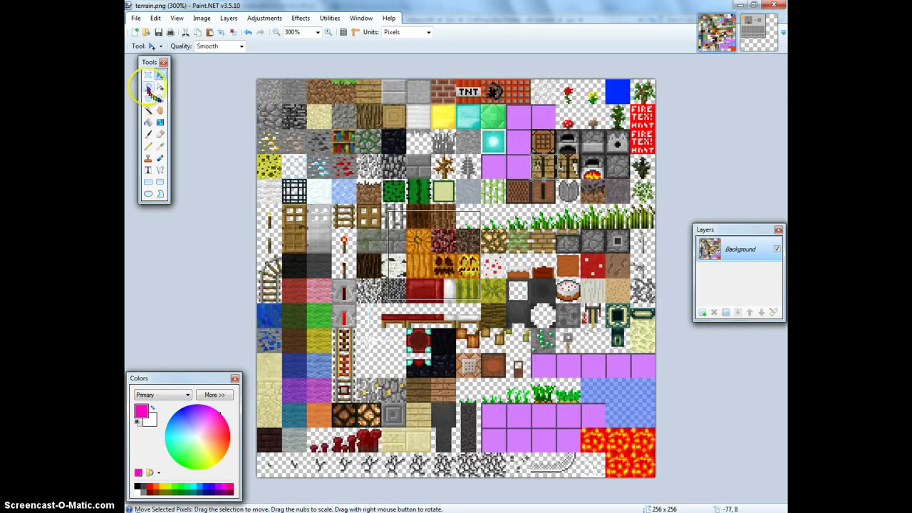
click(148, 75)
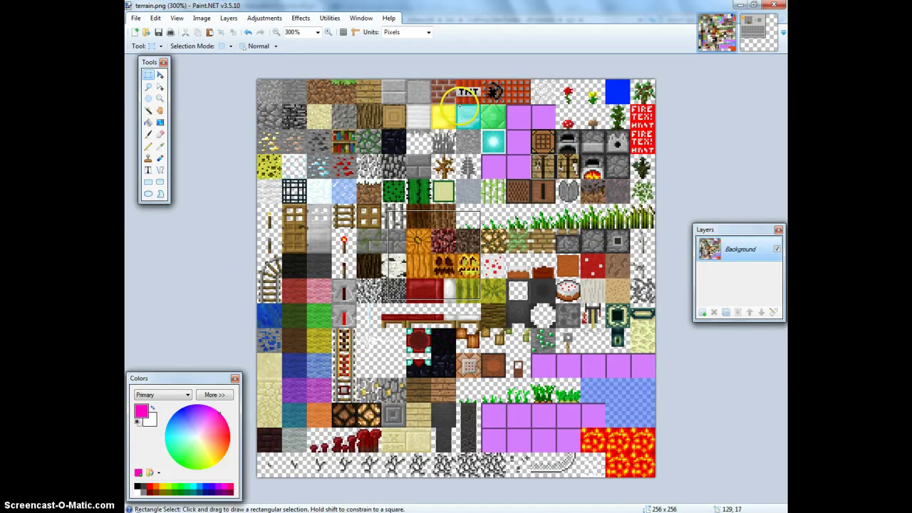
drag(457, 103, 478, 127)
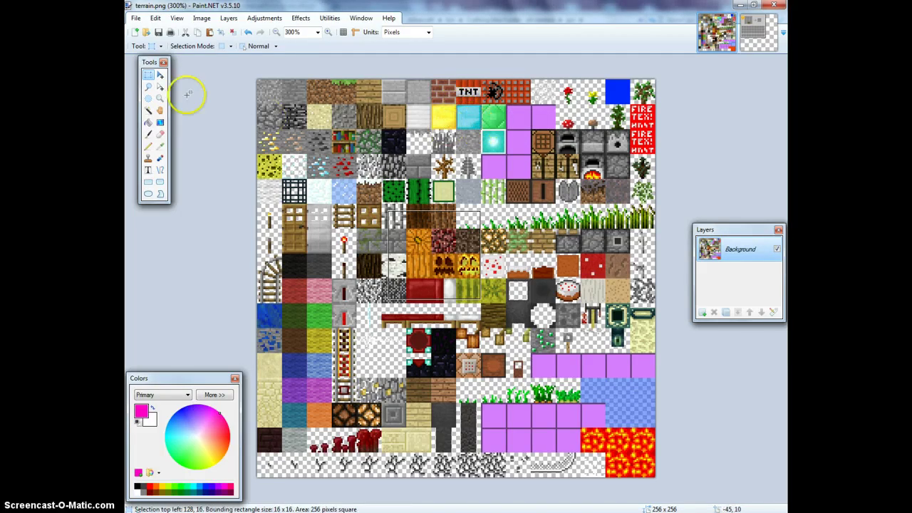
click(160, 74)
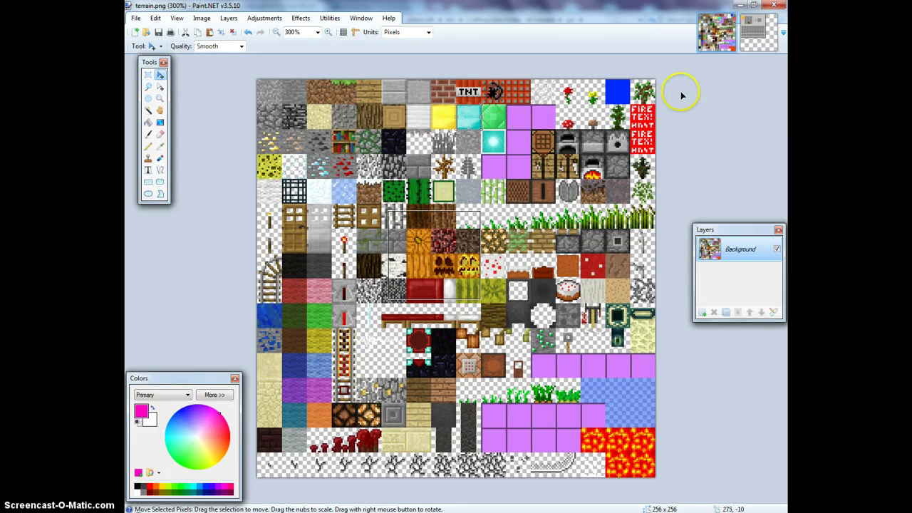
click(759, 32)
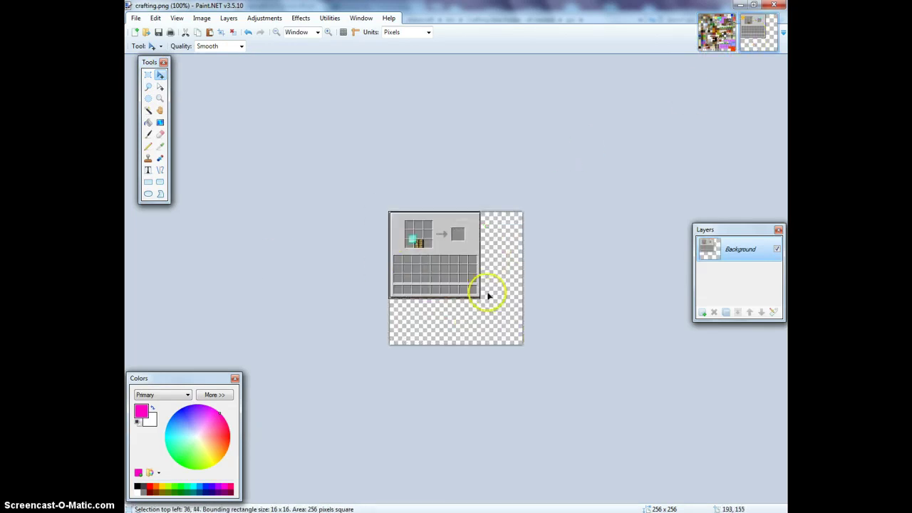
drag(488, 295, 497, 291)
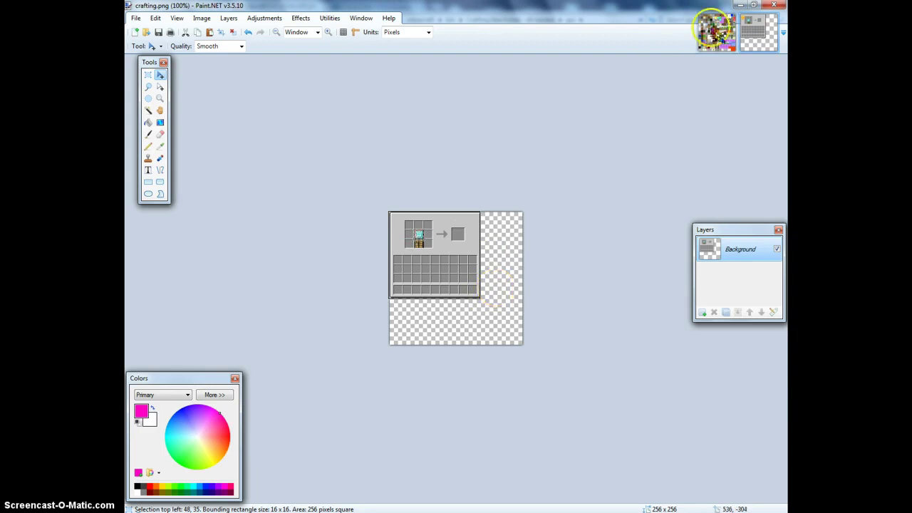
Step: Set the primary colour to cyan and place a diamond block piece scaled to 8 x 9 px over terrain.png's crafting-table side tile
click(717, 32)
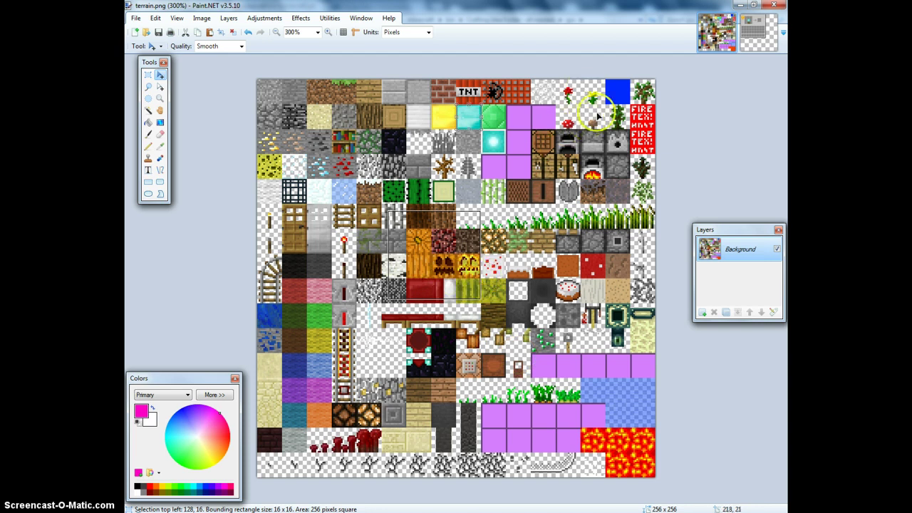
click(758, 33)
click(725, 46)
click(168, 436)
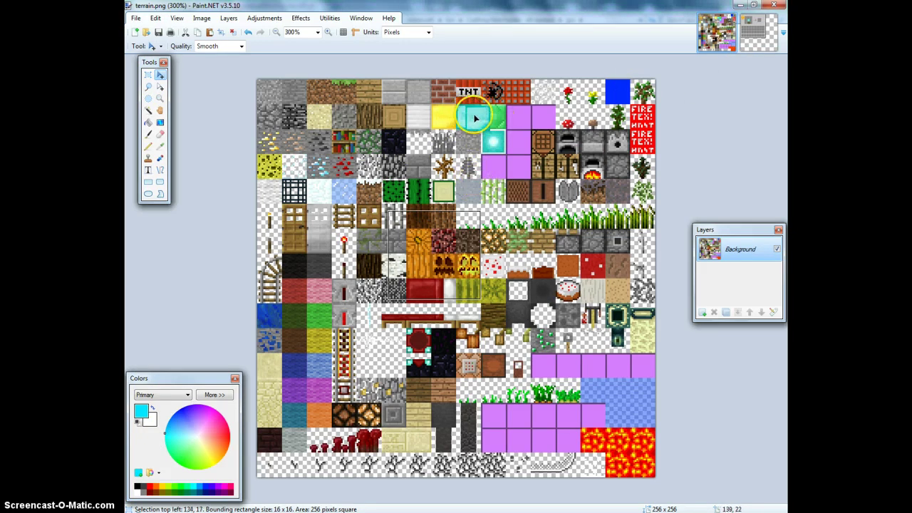
drag(466, 116, 550, 179)
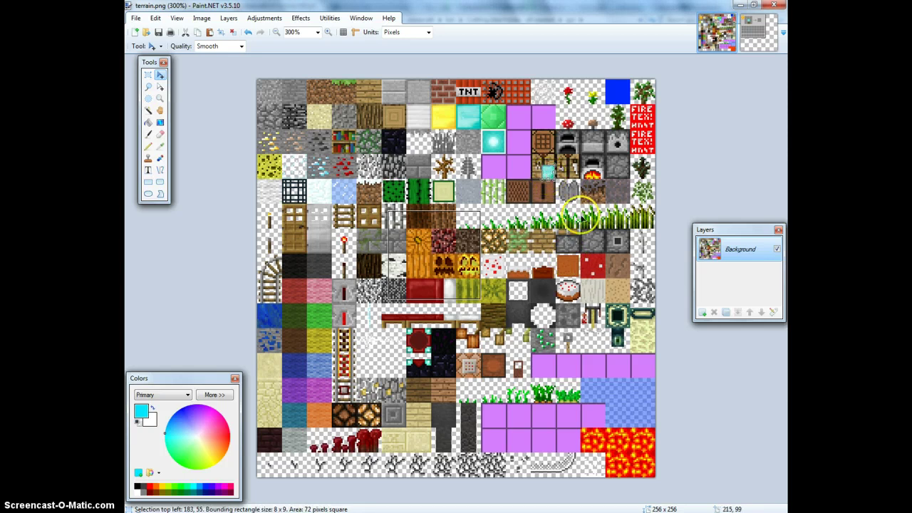
Step: Copy the crafting-table tile with the diamond piece, a 16 x 17 px selection, from terrain.png into the result slot of crafting.png
click(148, 75)
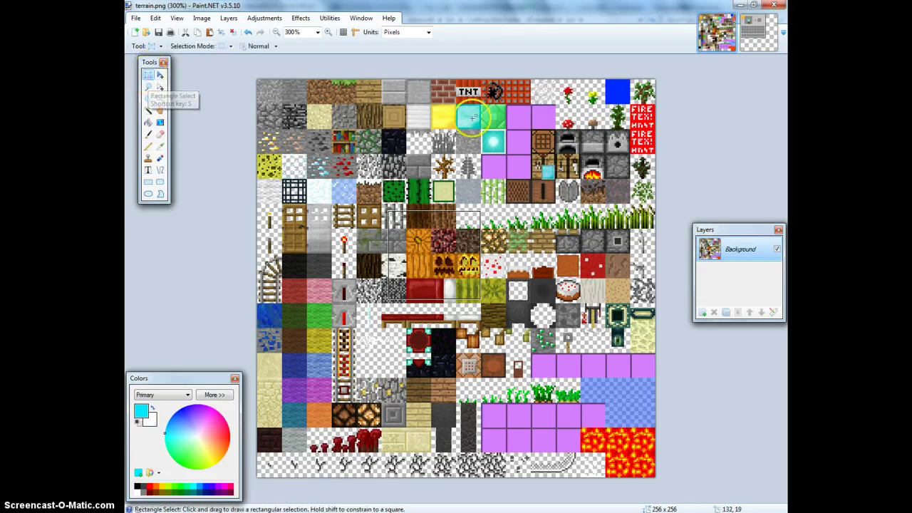
drag(531, 151, 555, 177)
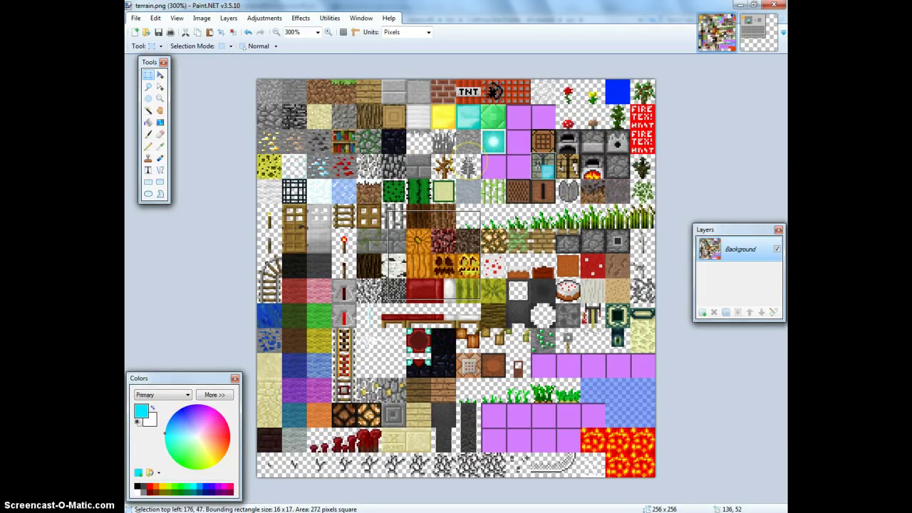
click(760, 32)
key(ctrl+v)
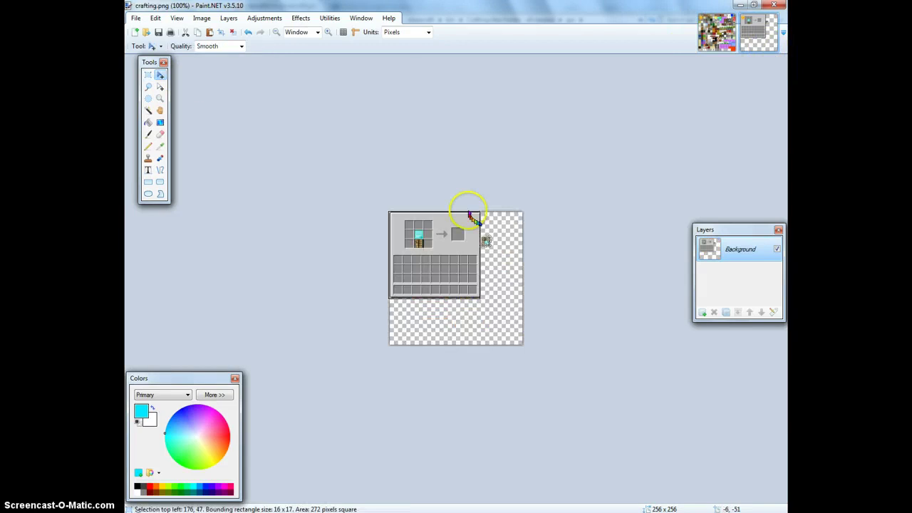
drag(554, 289, 524, 284)
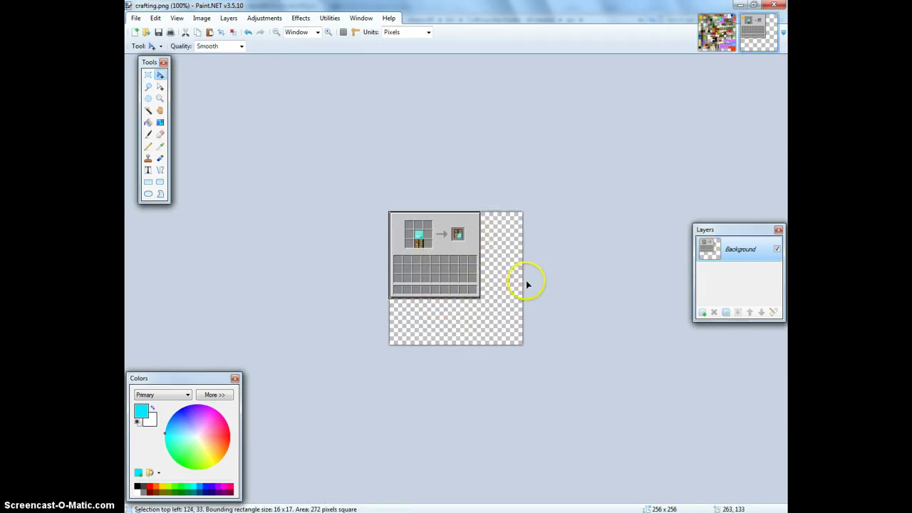
click(148, 74)
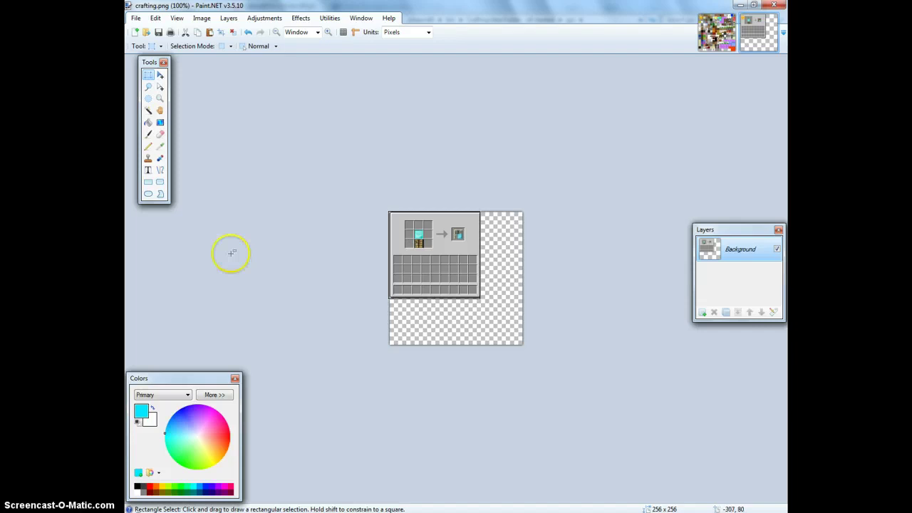
drag(231, 253, 341, 386)
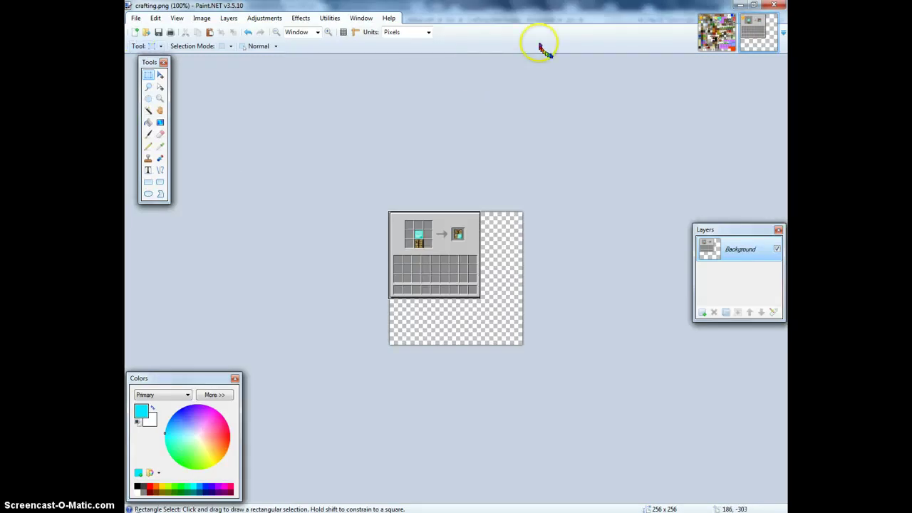
Step: Try pasting the carved pumpkin face tile, a 17 x 16 px selection, from terrain.png into crafting.png, and discard it off the canvas
click(709, 34)
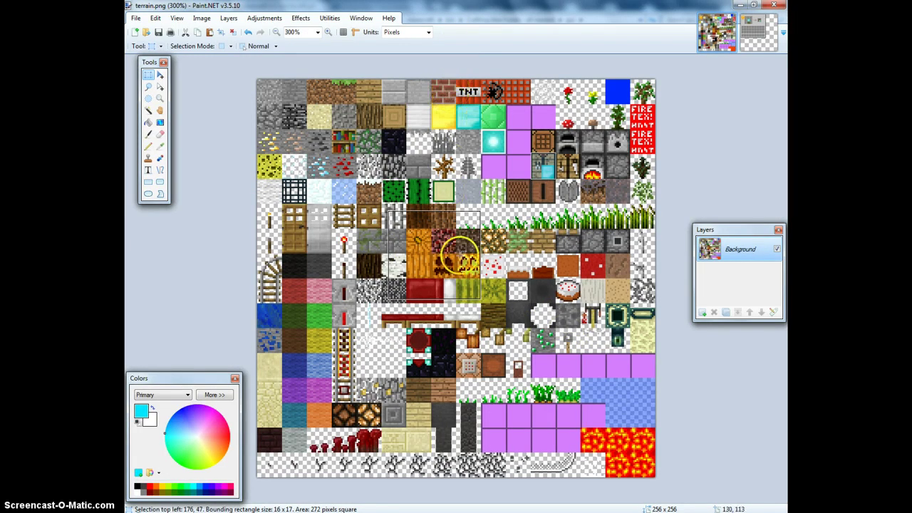
drag(456, 253, 433, 280)
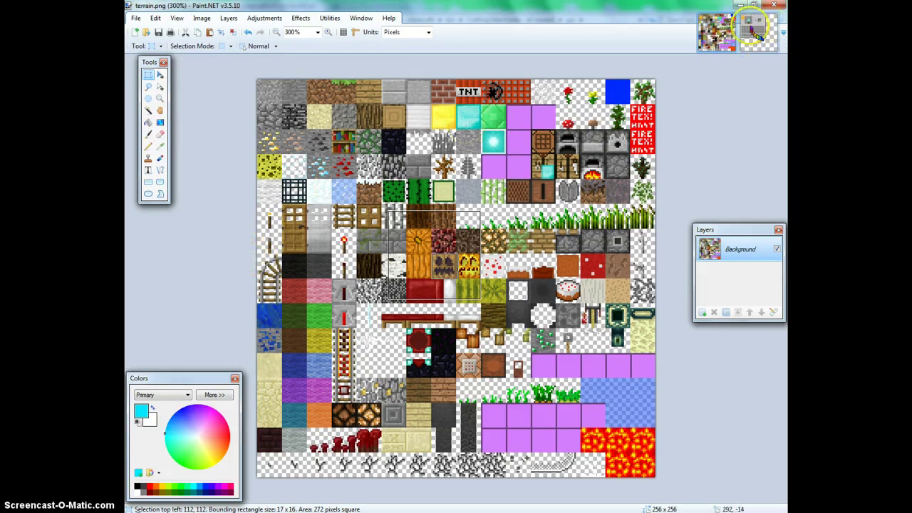
click(759, 32)
key(ctrl+v)
drag(499, 316, 607, 447)
key(BackSpace)
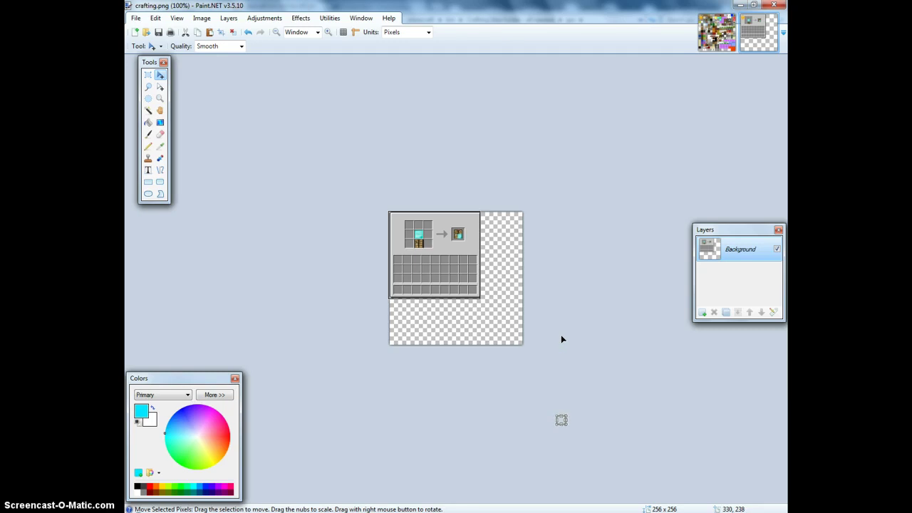
click(717, 32)
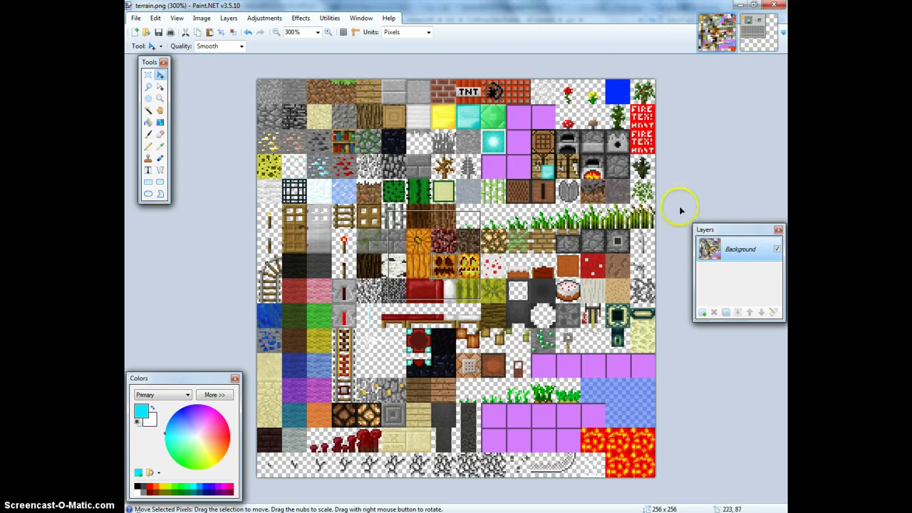
Step: Close crafting.png without saving its changes and reopen the original file for editing from the gui folder
click(421, 352)
click(147, 74)
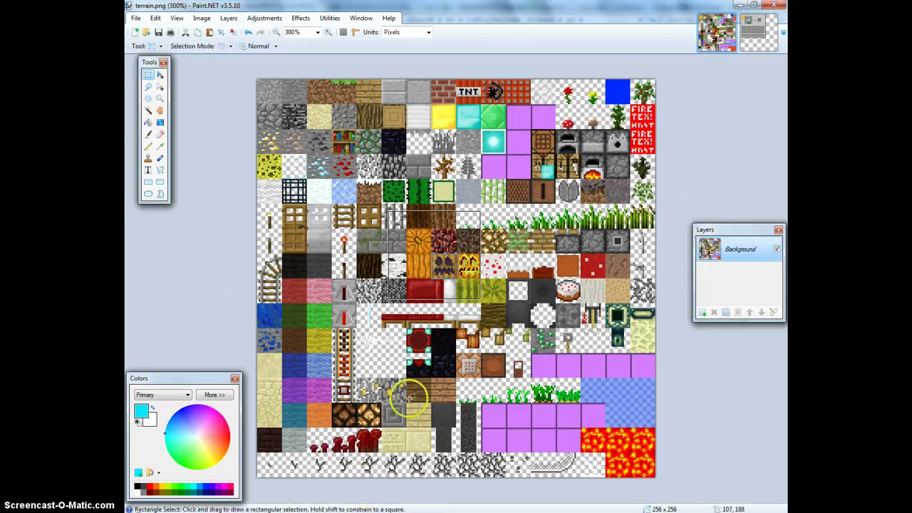
click(752, 39)
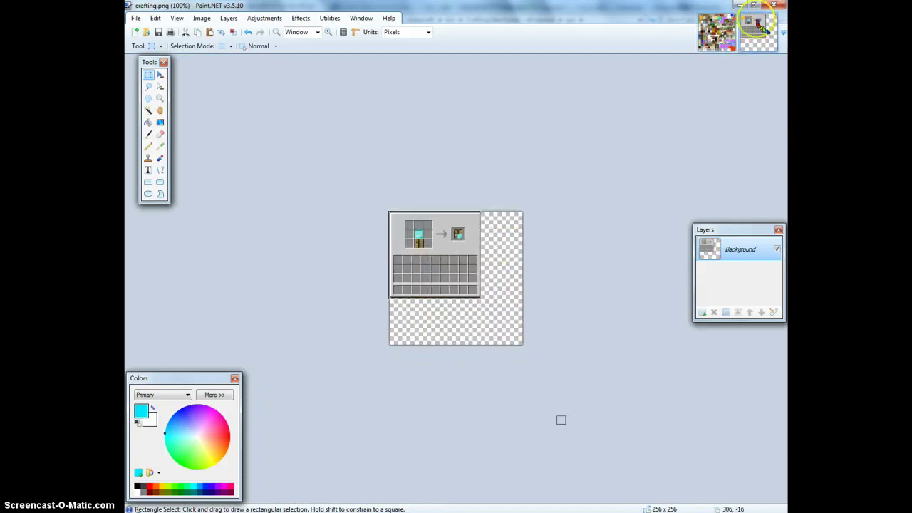
click(773, 20)
click(463, 291)
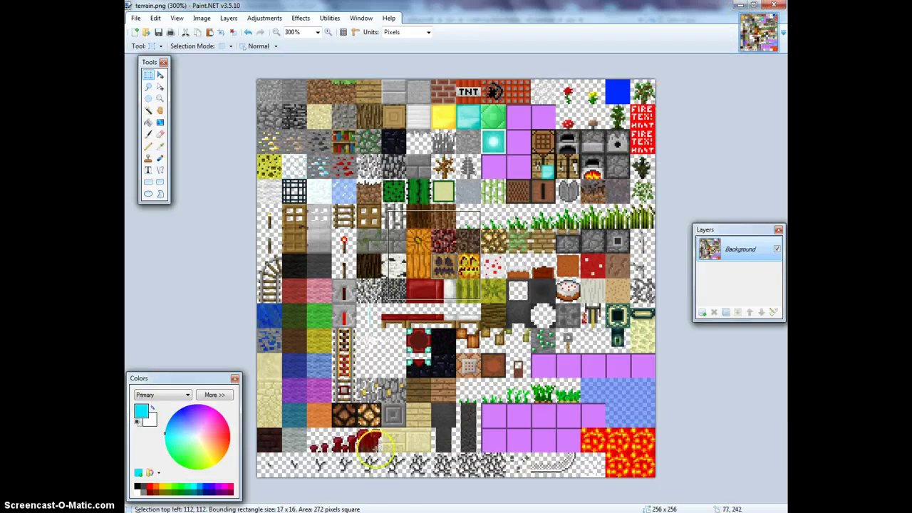
key(alt+Tab)
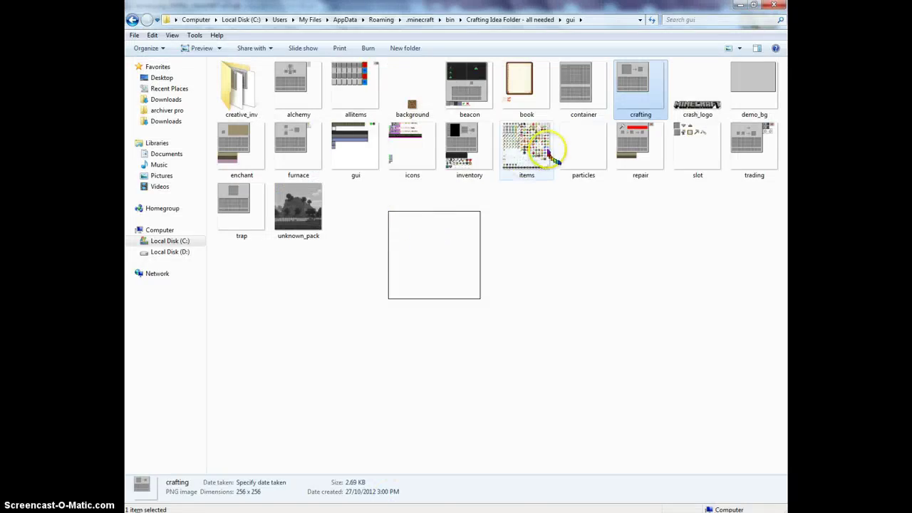
right_click(640, 108)
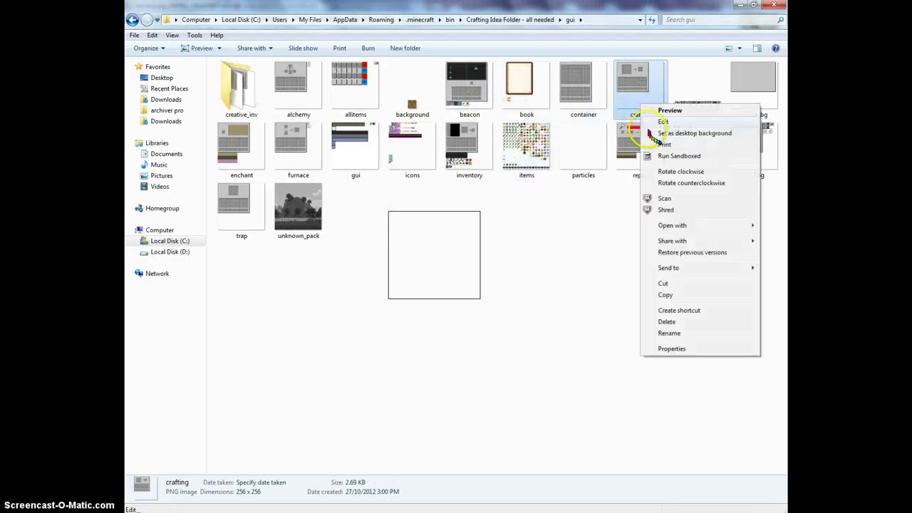
click(649, 121)
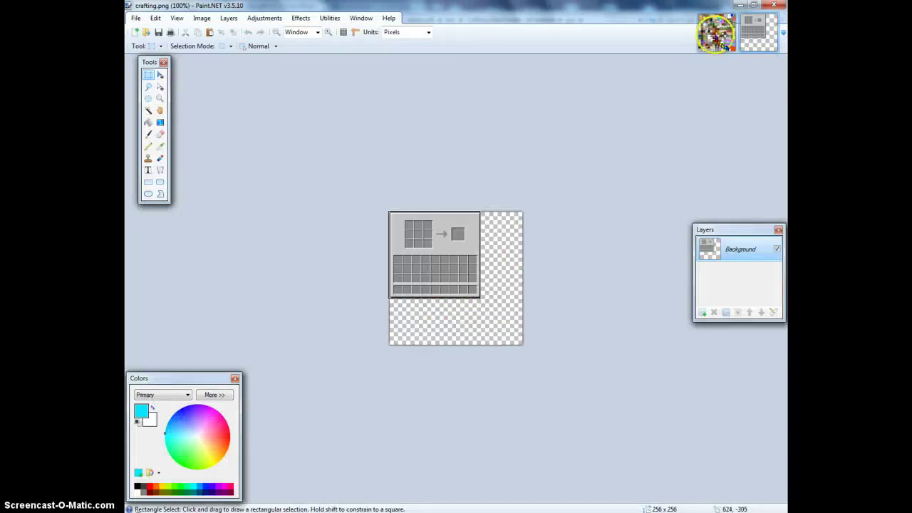
Step: Close terrain.png without saving its changes and reopen the original for editing from the Crafting Idea Folder - all needed folder
click(716, 29)
click(730, 19)
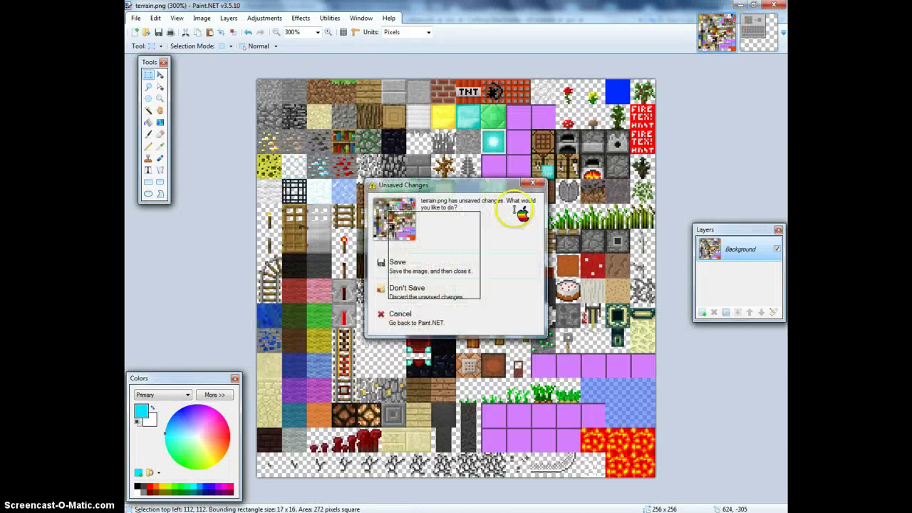
click(463, 288)
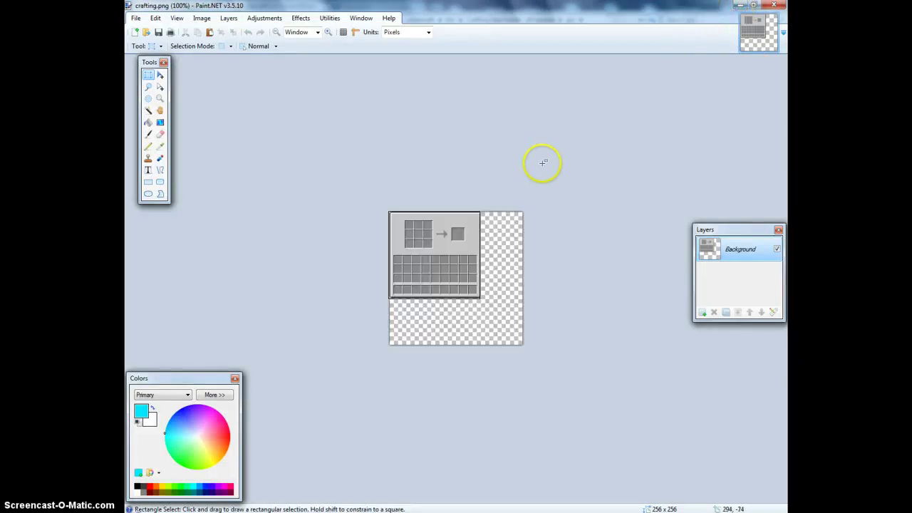
click(392, 510)
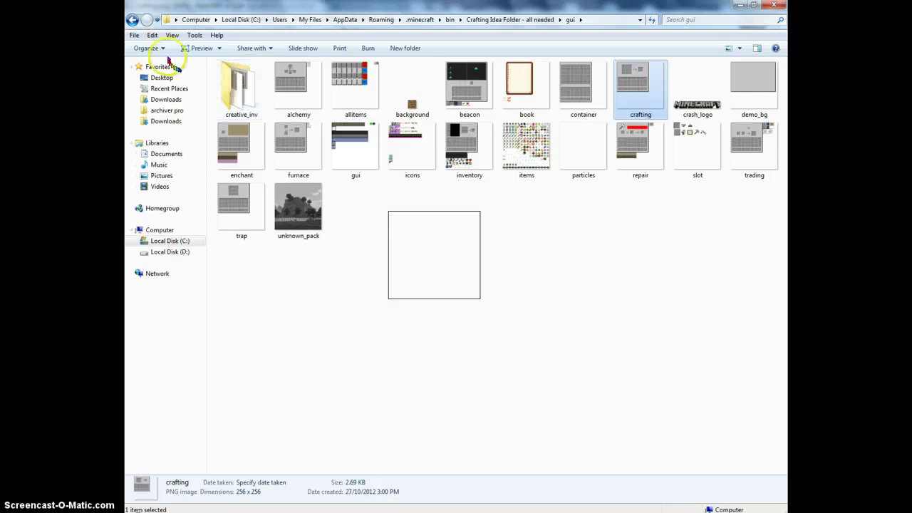
click(132, 20)
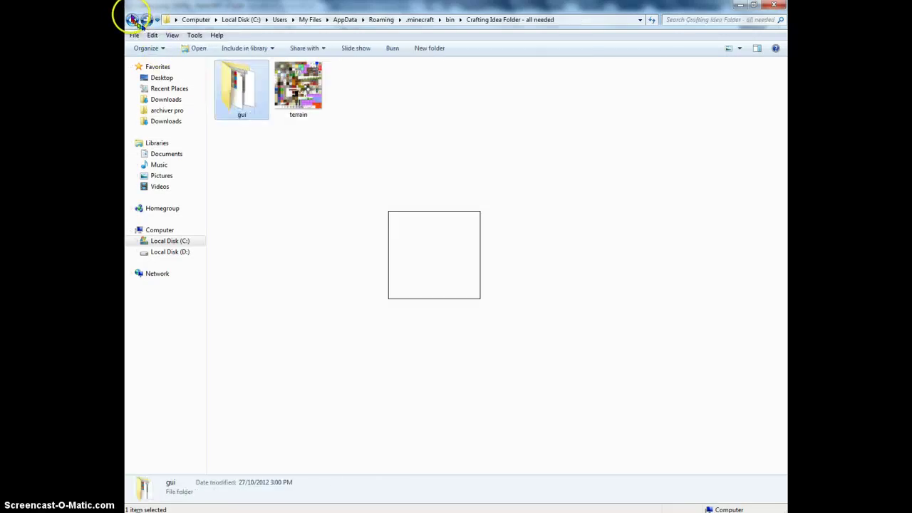
right_click(303, 94)
click(330, 112)
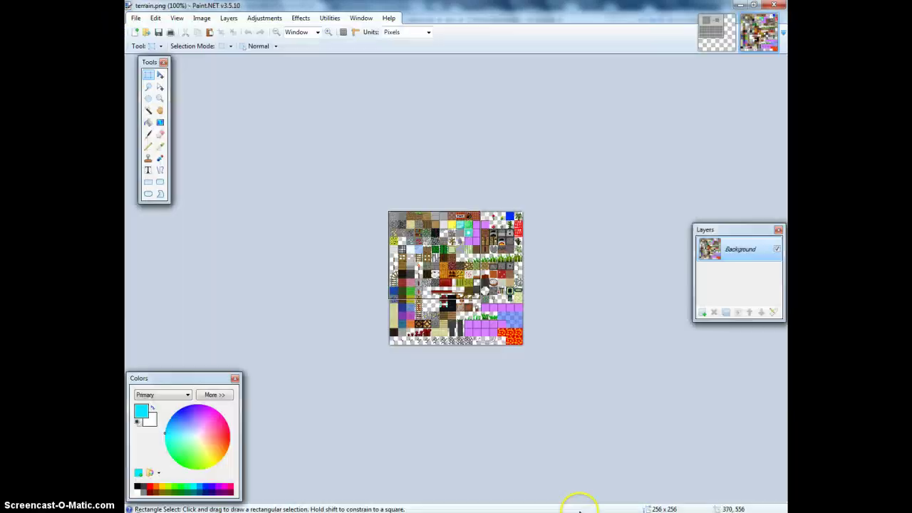
click(717, 33)
click(762, 32)
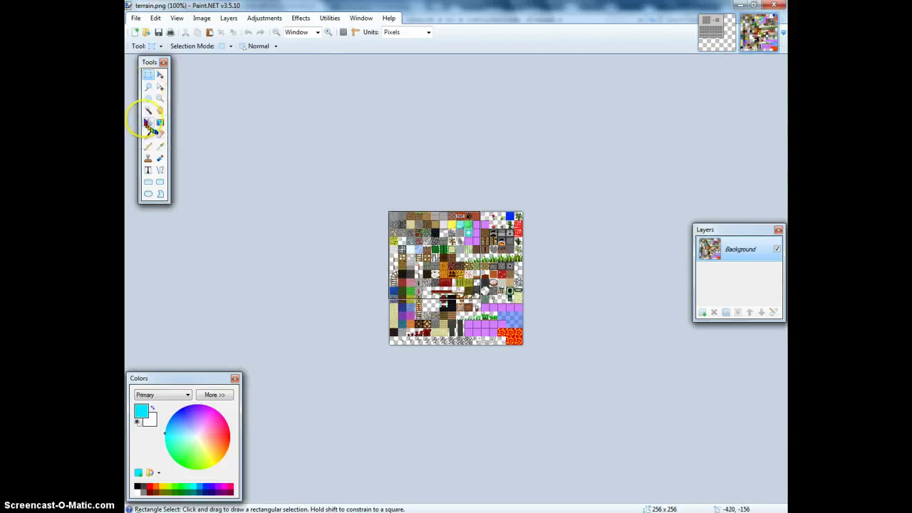
Step: Copy the 16 x 16 px carved pumpkin face tile from terrain.png into crafting.png's bottom-centre grid slot, at top-left position 47, 53
click(160, 98)
click(459, 314)
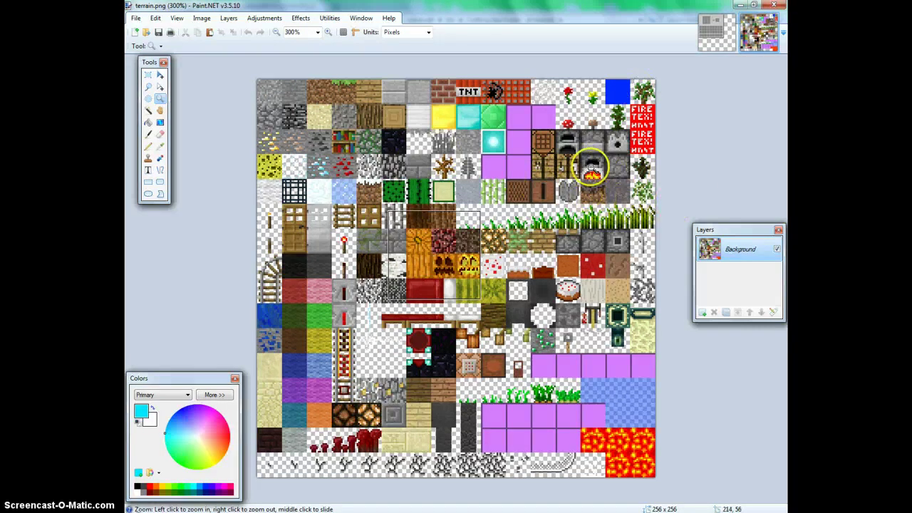
click(147, 74)
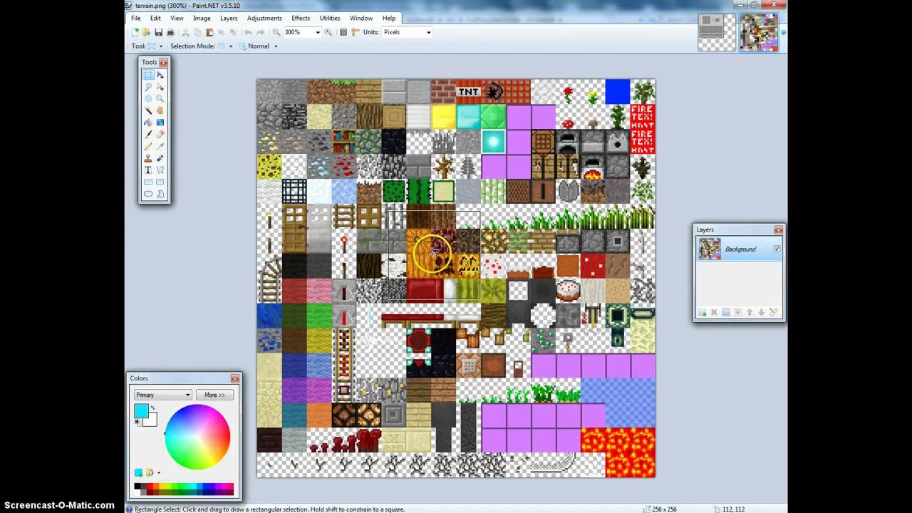
drag(432, 252, 456, 276)
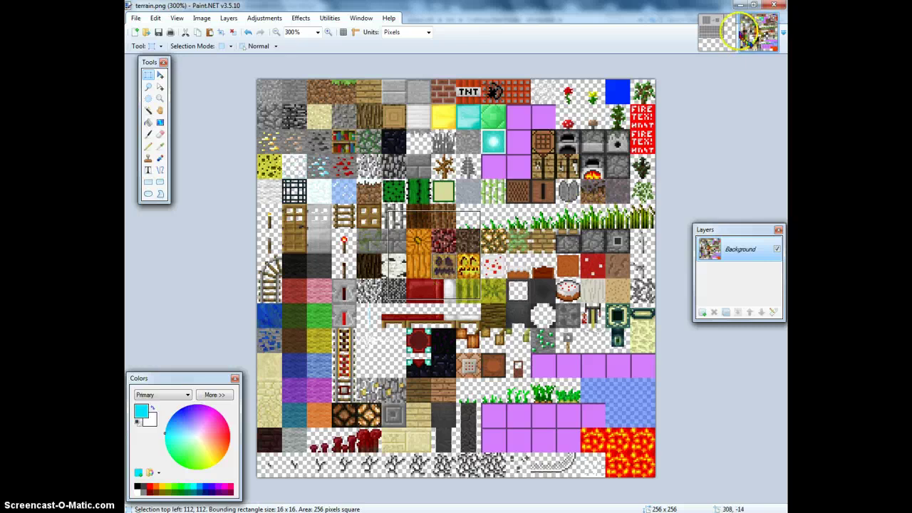
click(725, 32)
key(ctrl+v)
drag(579, 307, 538, 279)
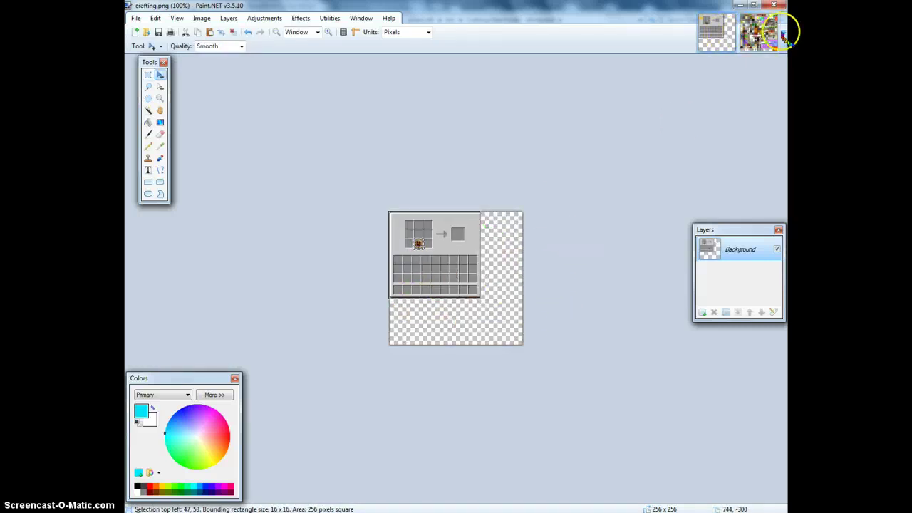
Step: Copy the light green wool tile, a 16 x 17 px selection, from terrain.png into crafting.png's centre grid slot at top-left position 47, 34
click(758, 34)
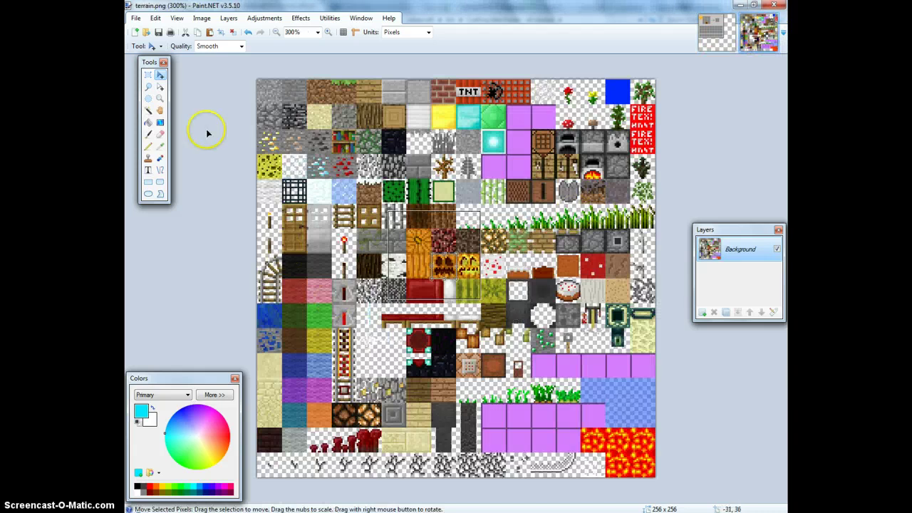
click(148, 74)
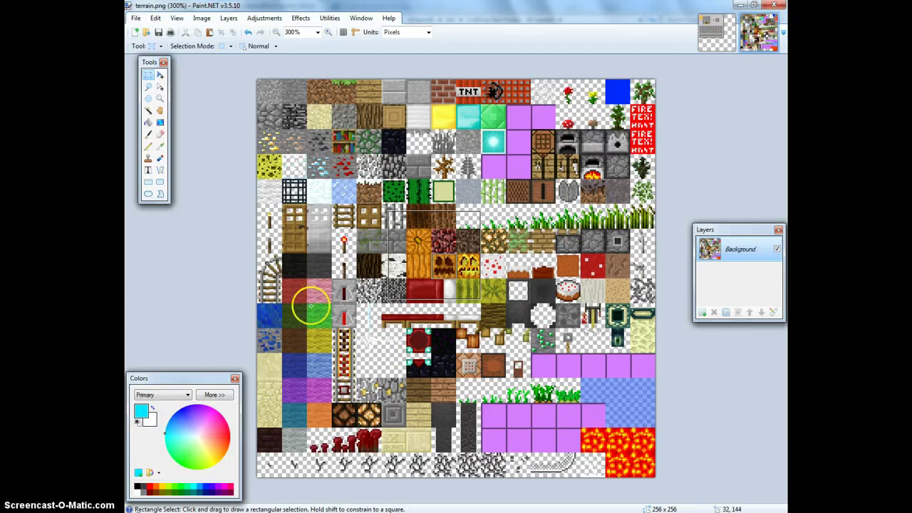
drag(308, 302, 331, 327)
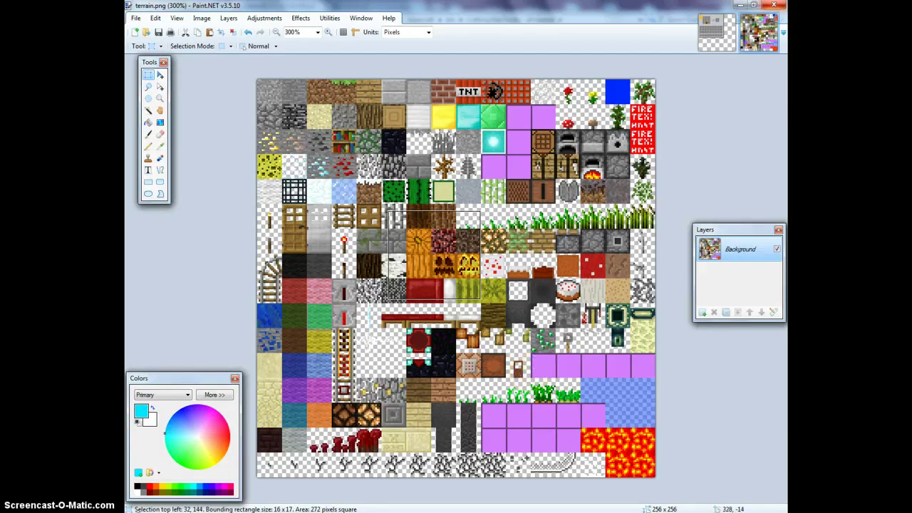
click(717, 32)
key(ctrl+v)
drag(494, 310, 472, 327)
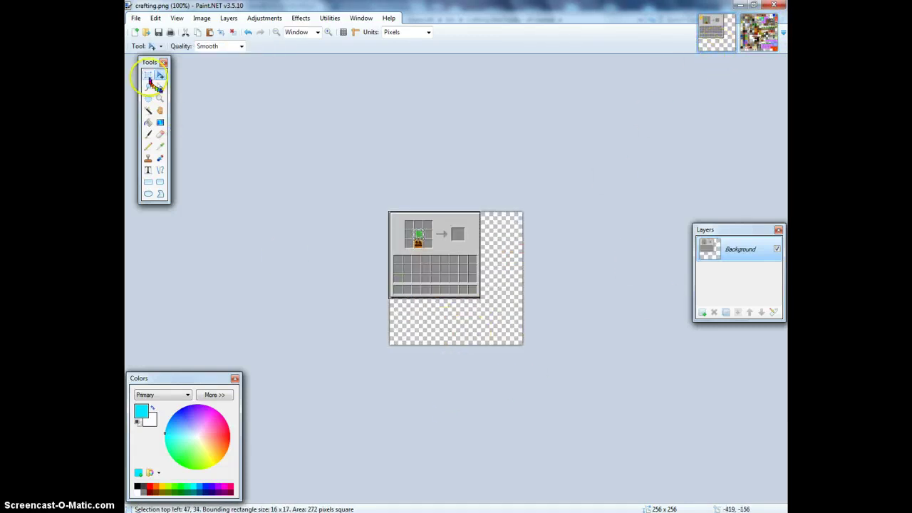
click(147, 74)
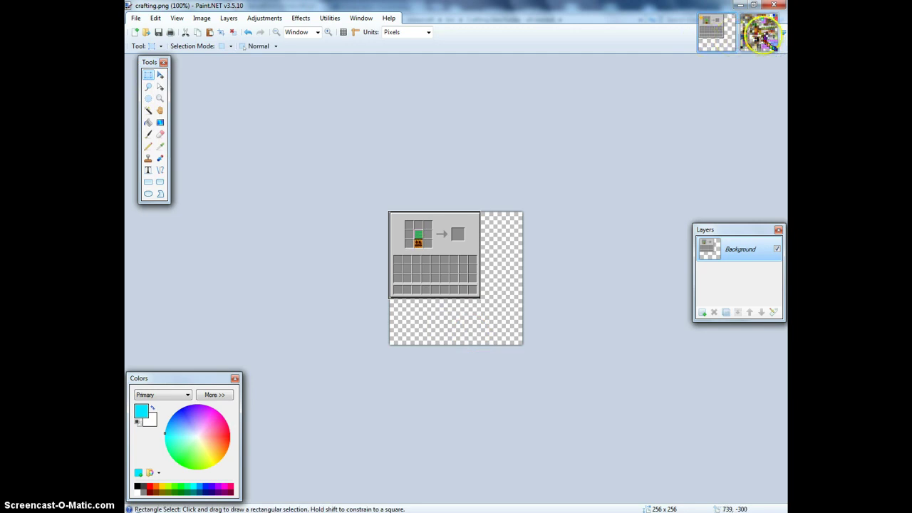
Step: Paint the eyes and mouth of terrain.png's unlit carved pumpkin bright green with the Paintbrush at width 2
click(759, 32)
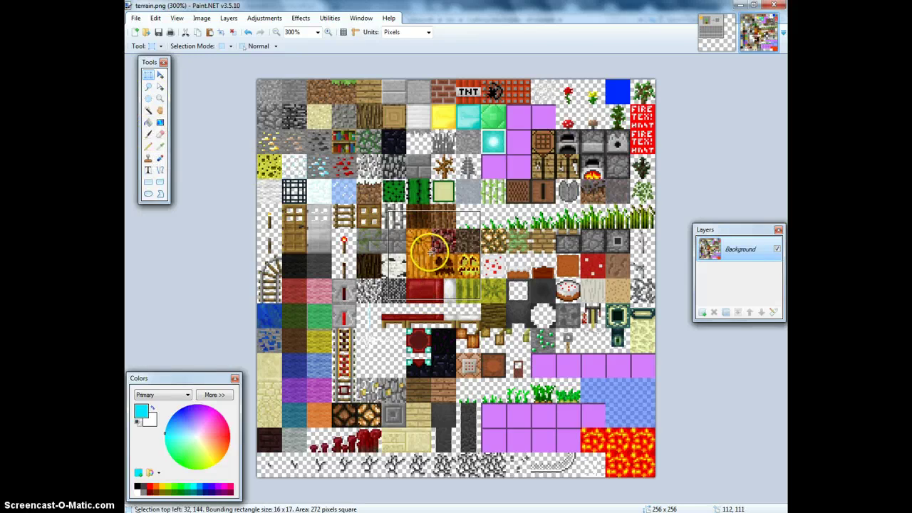
drag(408, 228, 476, 280)
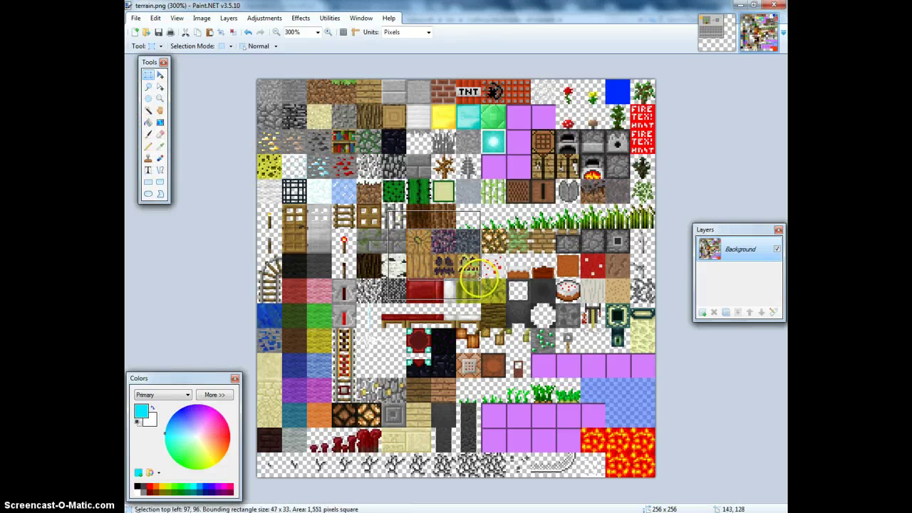
click(149, 110)
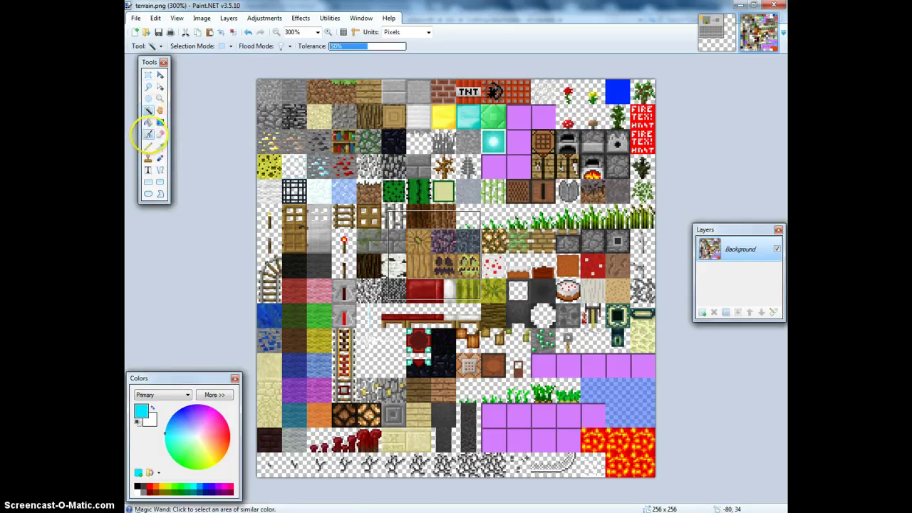
click(148, 134)
click(171, 488)
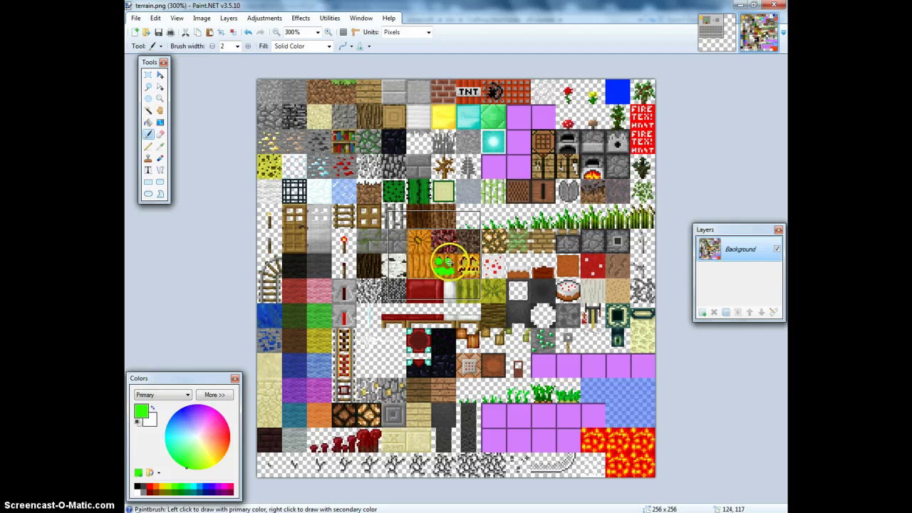
Step: Select the 16 x 16 px green-faced pumpkin tile in terrain.png for copying, and move crafting.png's selected green wool pixels off the canvas
click(148, 74)
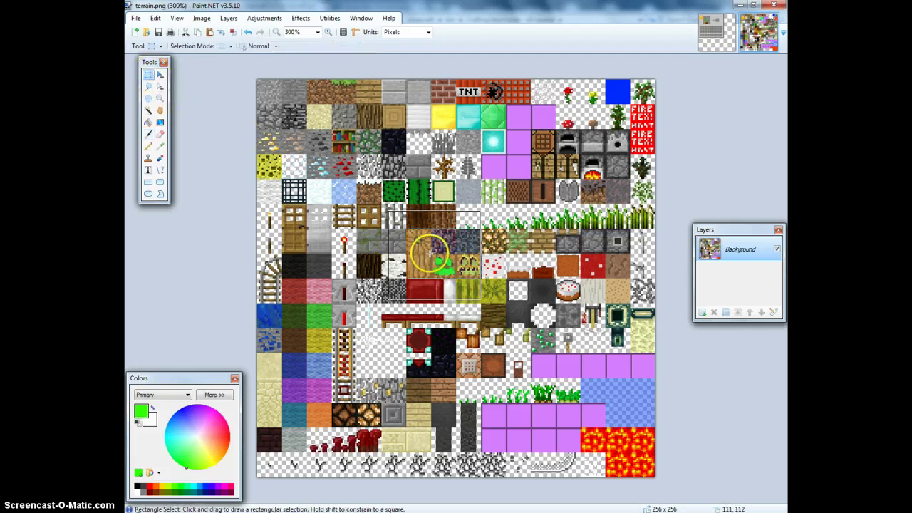
drag(430, 253, 454, 273)
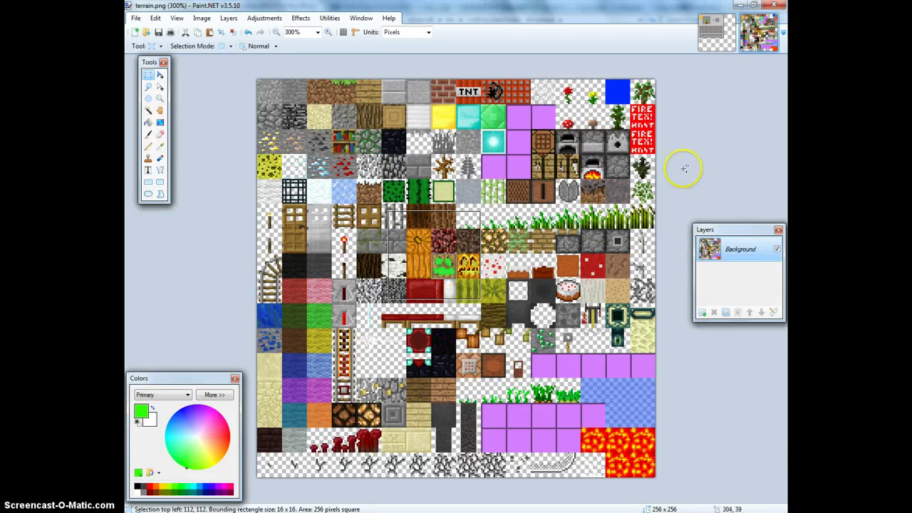
click(715, 32)
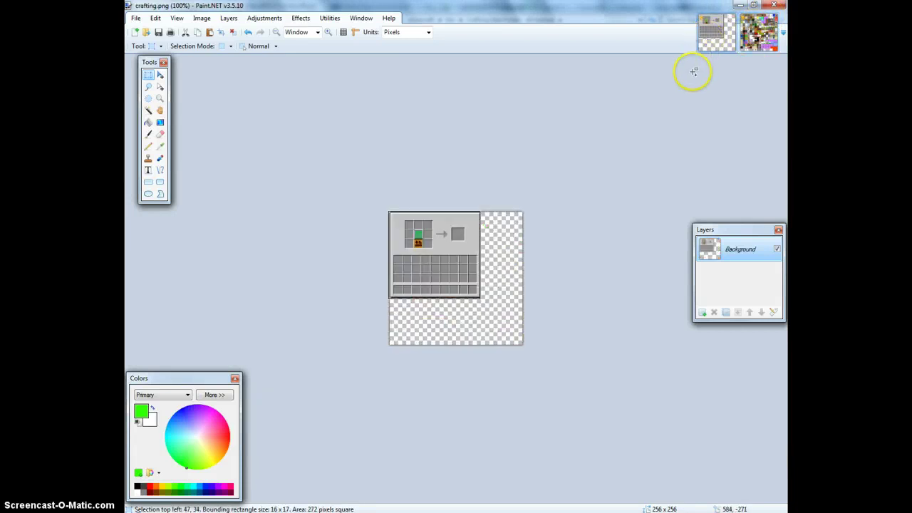
key(m)
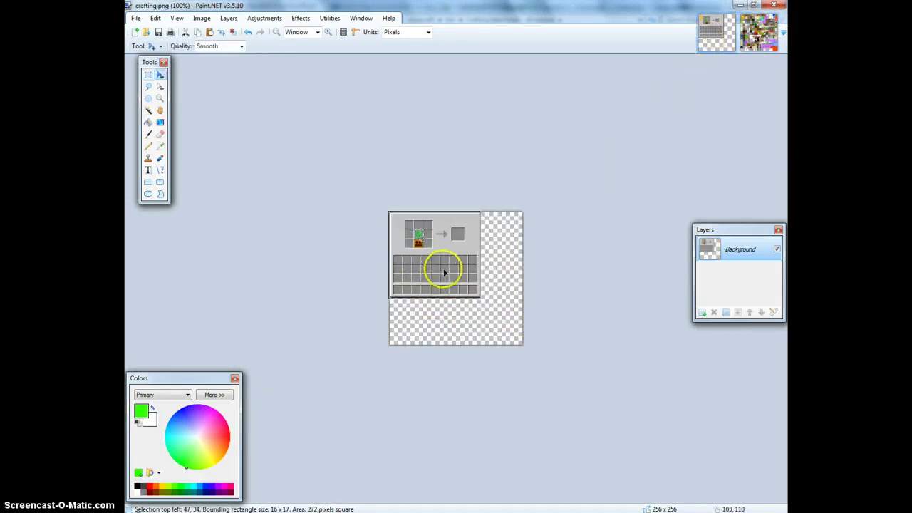
drag(443, 273, 494, 310)
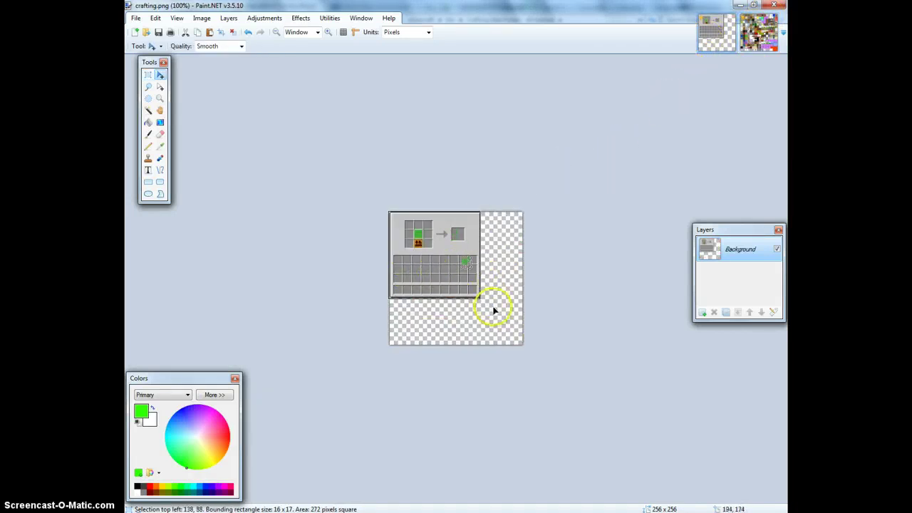
drag(499, 273, 663, 419)
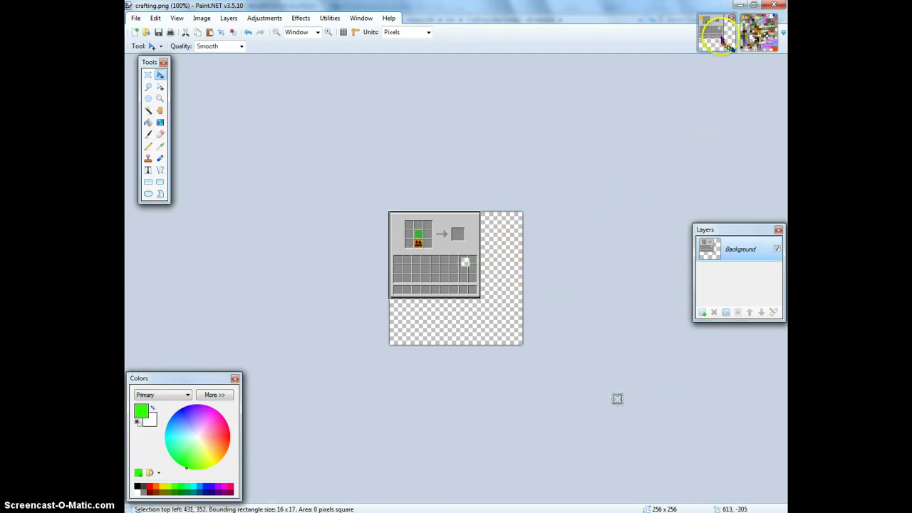
Step: Paste the green-faced pumpkin tile from terrain.png into the result slot of crafting.png, at top-left position 123, 36
click(760, 43)
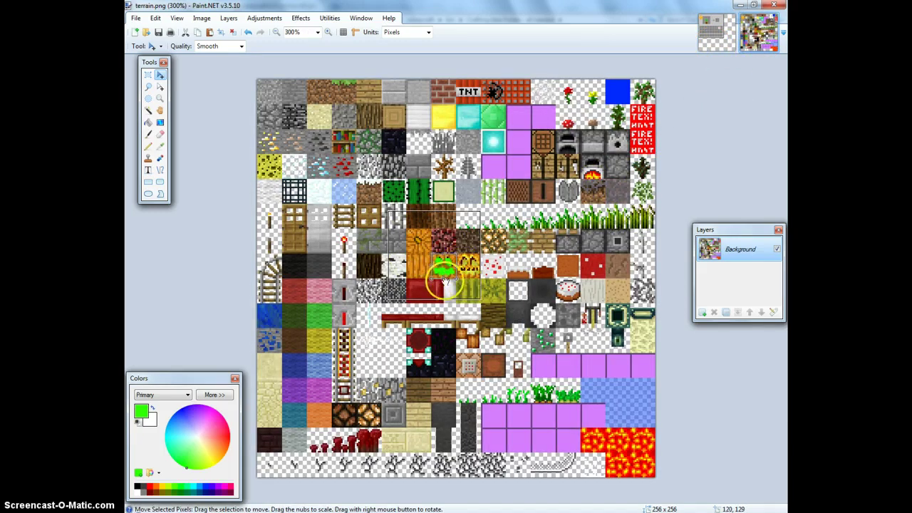
click(717, 32)
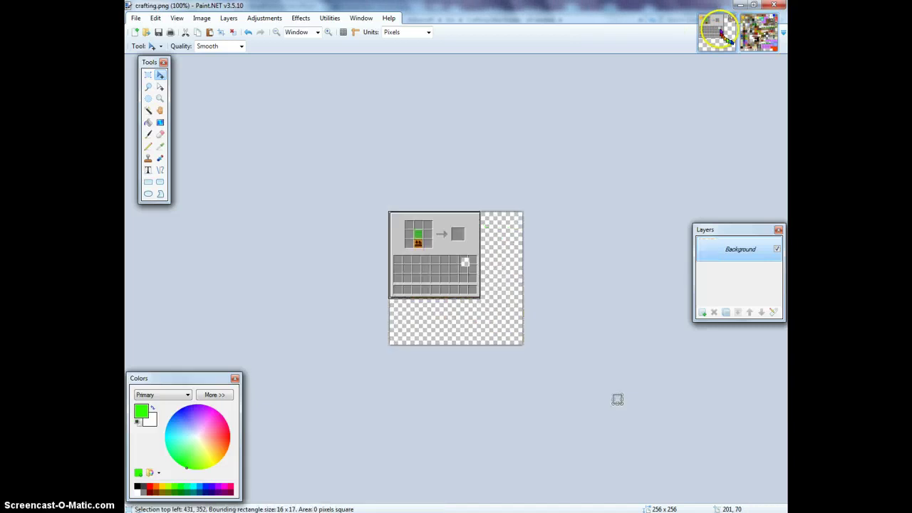
drag(551, 304, 552, 275)
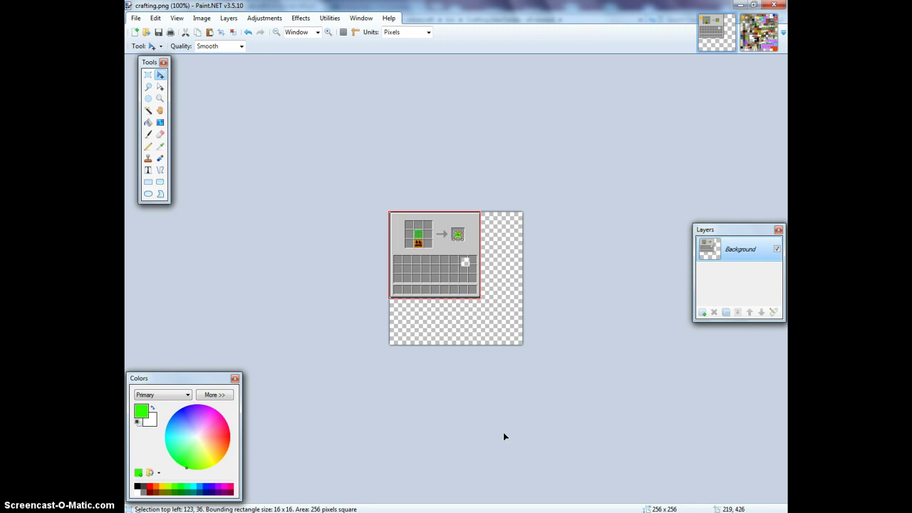
click(161, 111)
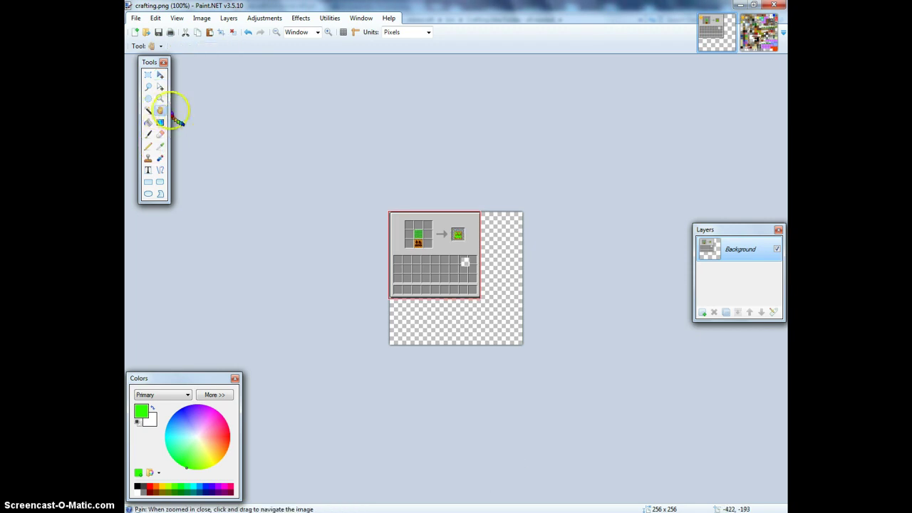
click(148, 74)
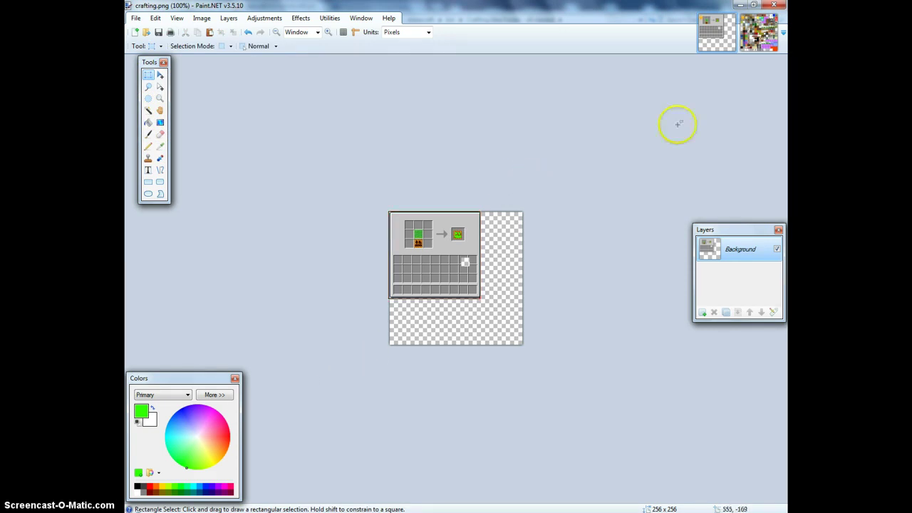
click(759, 50)
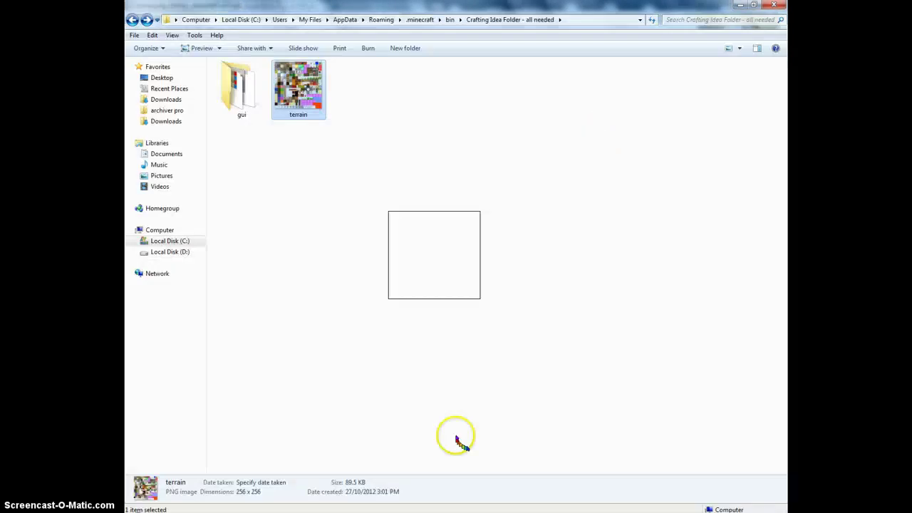
Step: Write "bye. this is it... But I will show u the vid" in the Crafting Idea Folder's search field in Windows Explorer, and clear it
click(706, 20)
text(bye. this)
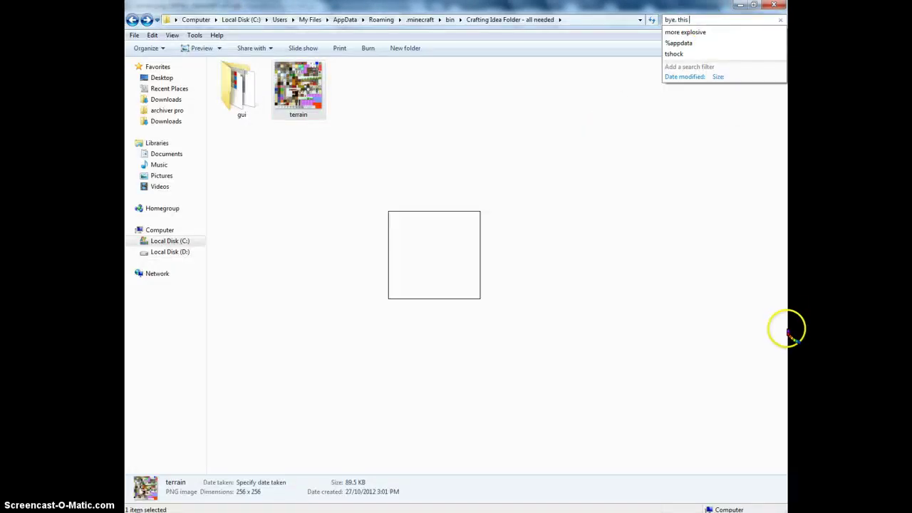
text( is it... But I wi)
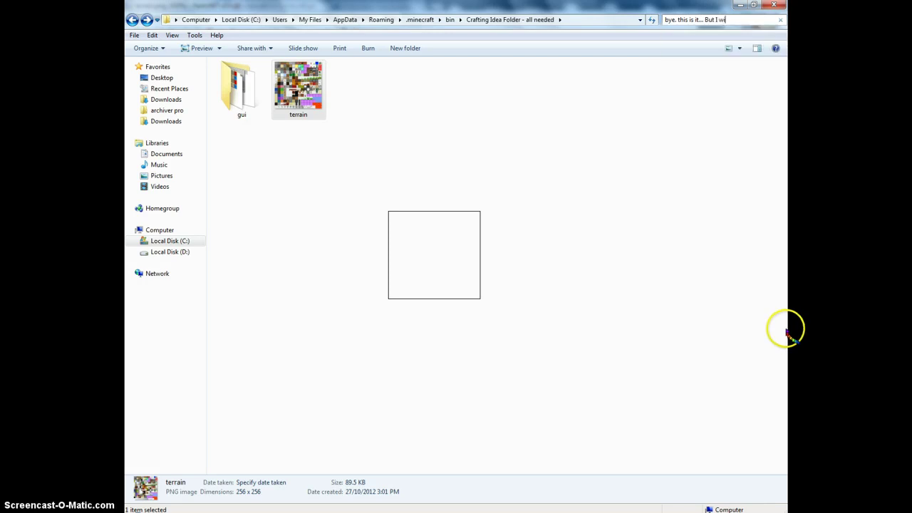
text(ll show u the v)
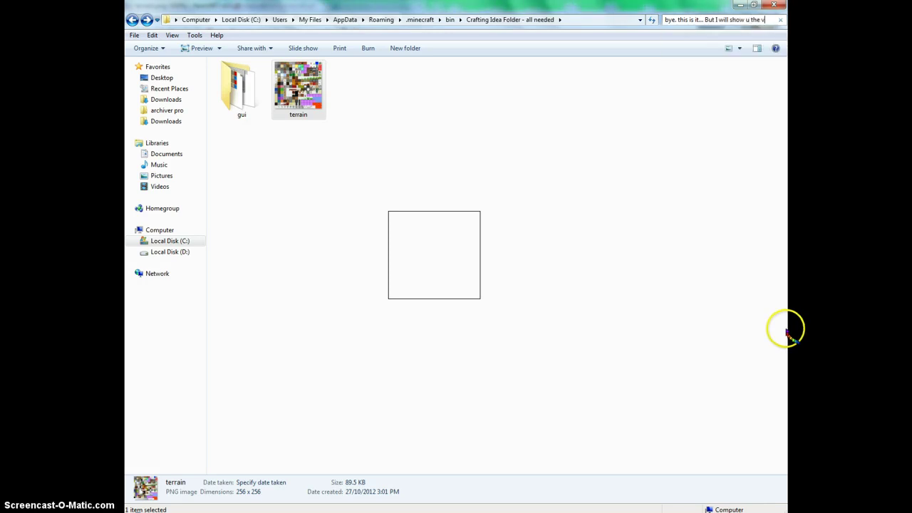
text(id)
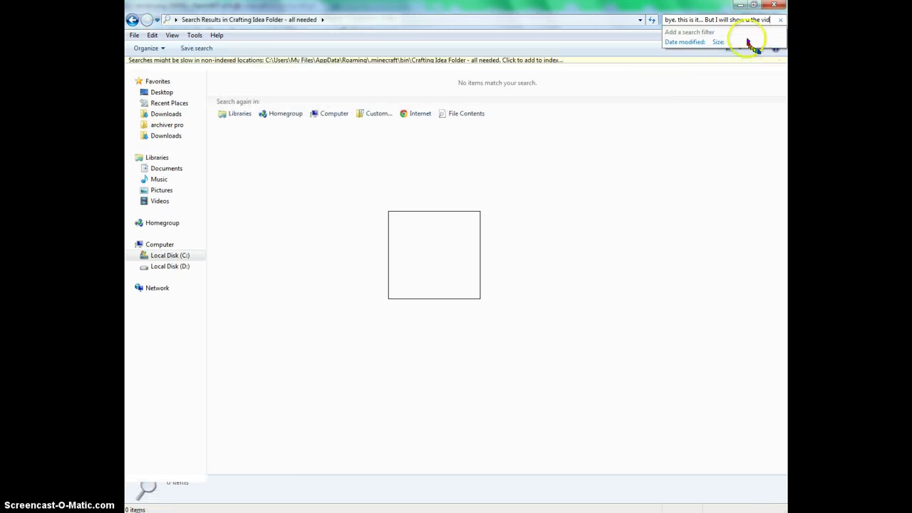
click(779, 20)
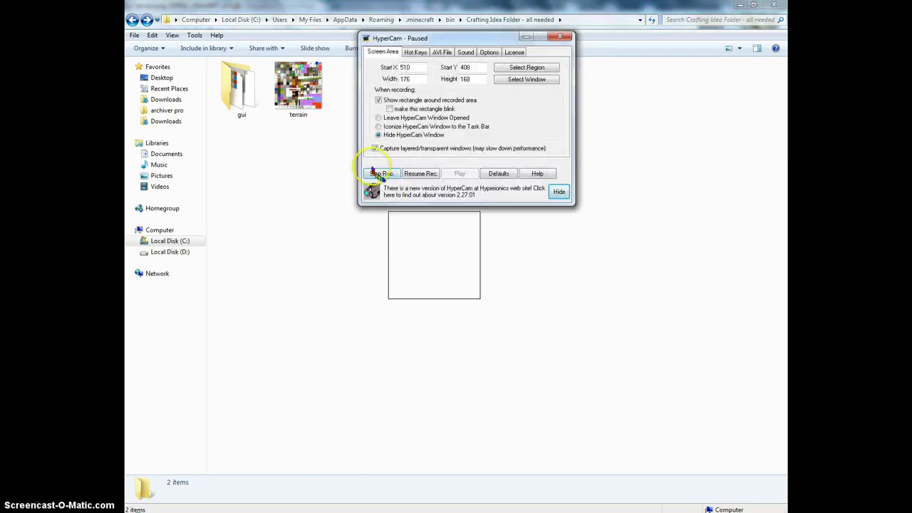
Step: Stop the paused HyperCam recording and play the recorded clip in a maximized player window
click(381, 174)
click(459, 174)
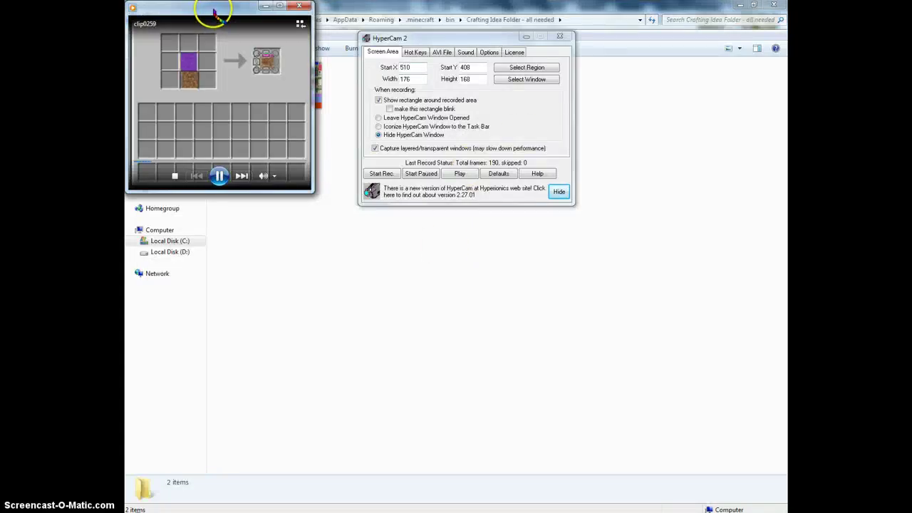
drag(214, 15, 459, 263)
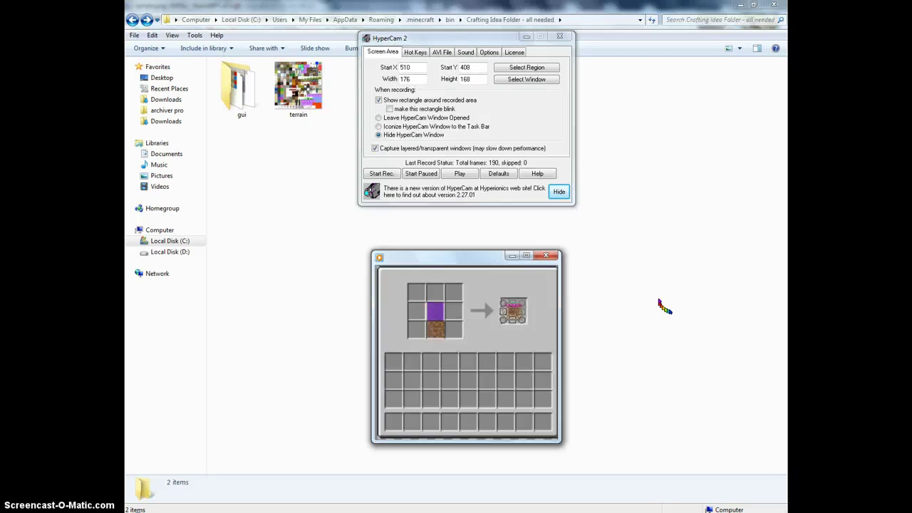
click(526, 255)
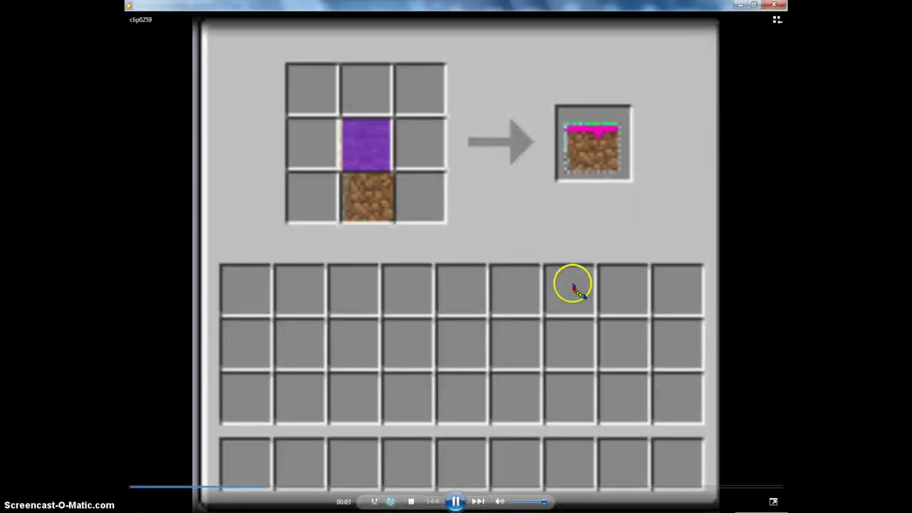